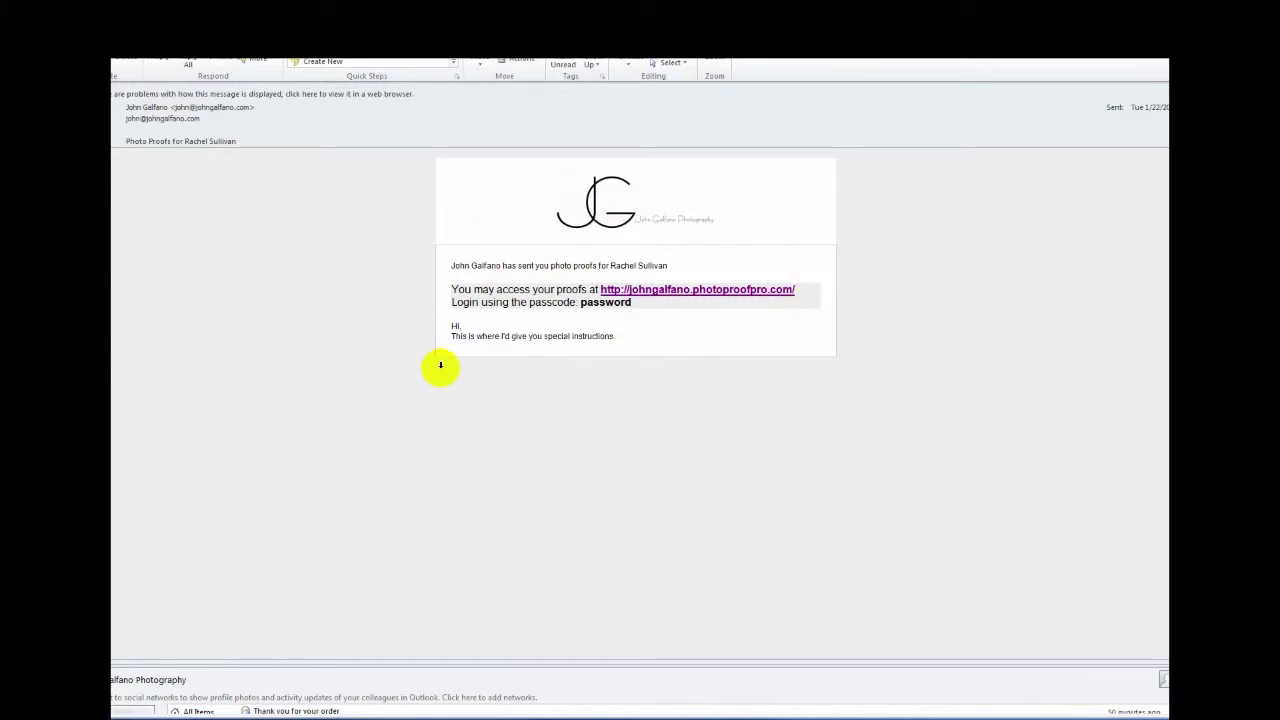
Step: Open the proofs link from the email, log in with the gallery passcode, and browse the Galleries page
drag(452, 326, 608, 334)
click(618, 337)
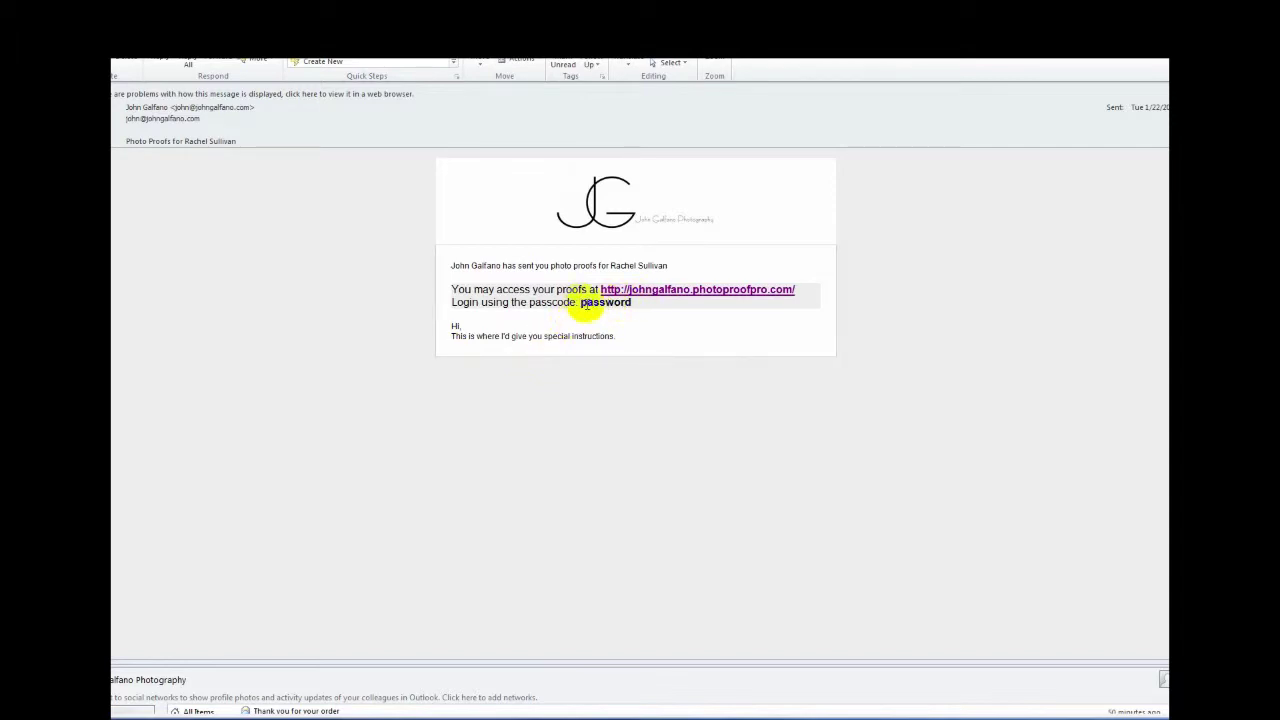
click(722, 292)
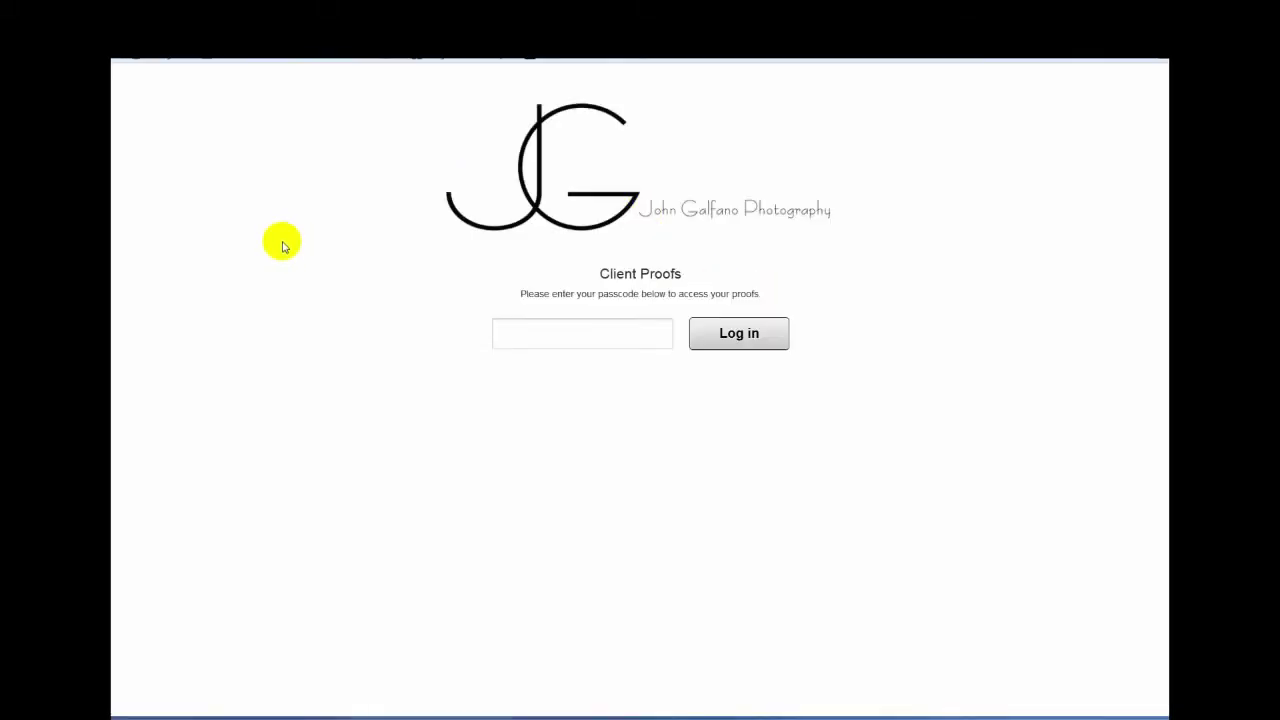
click(595, 333)
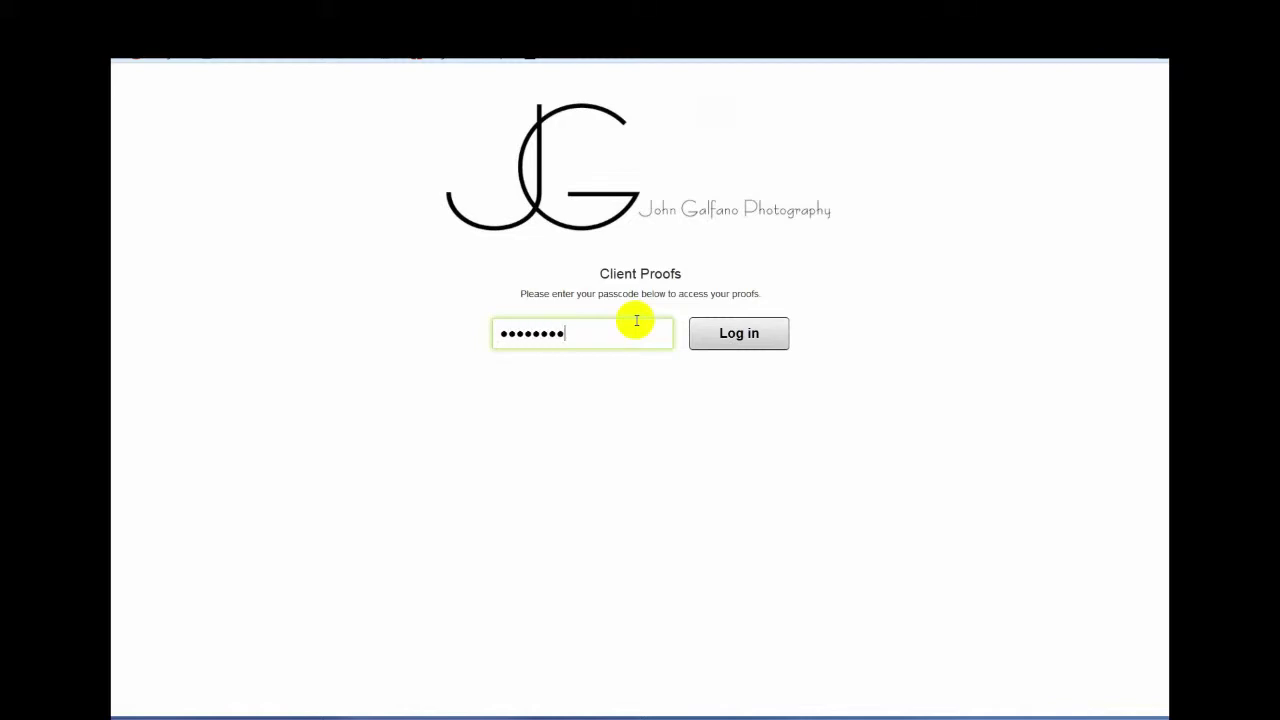
click(751, 338)
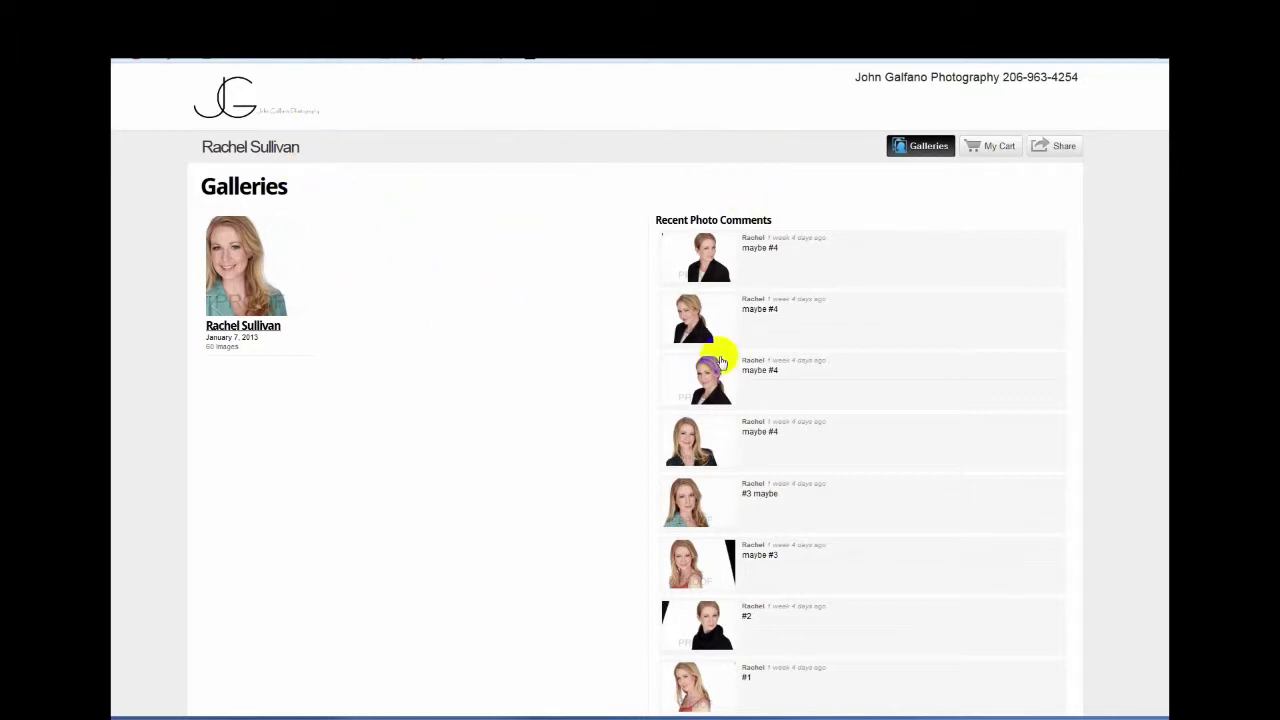
scroll(704, 398, down, 2)
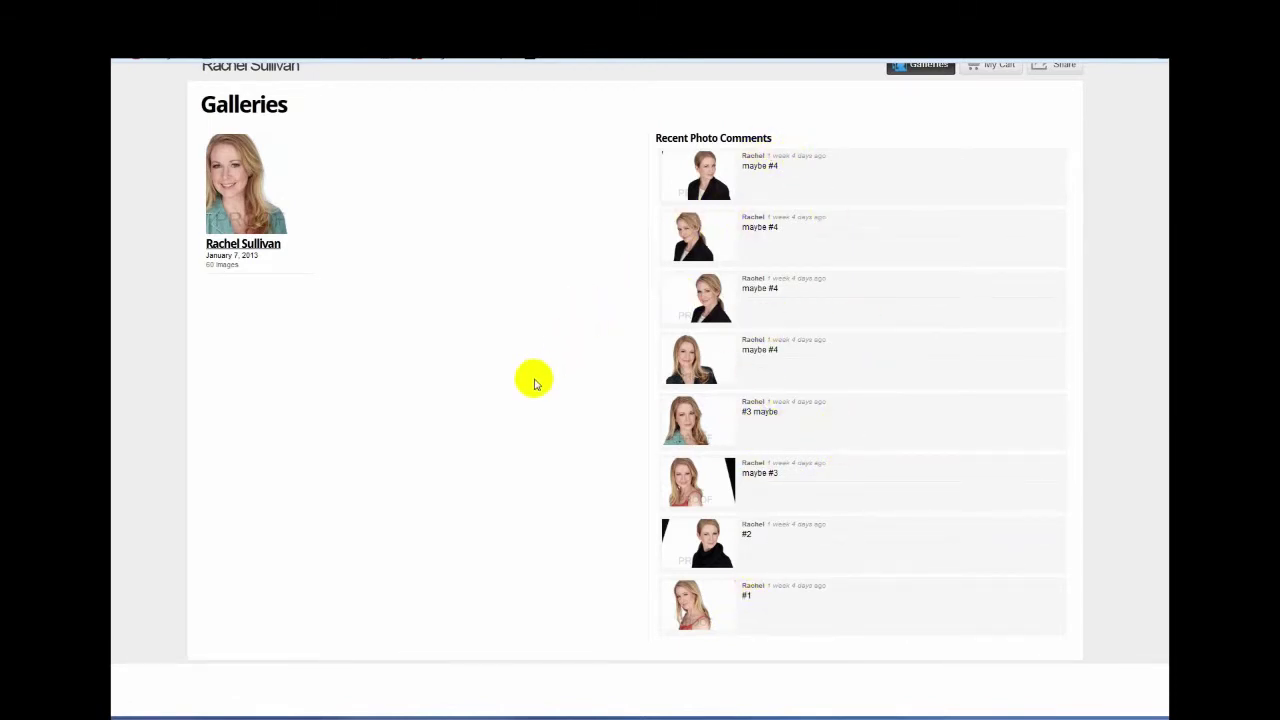
scroll(519, 337, up, 1)
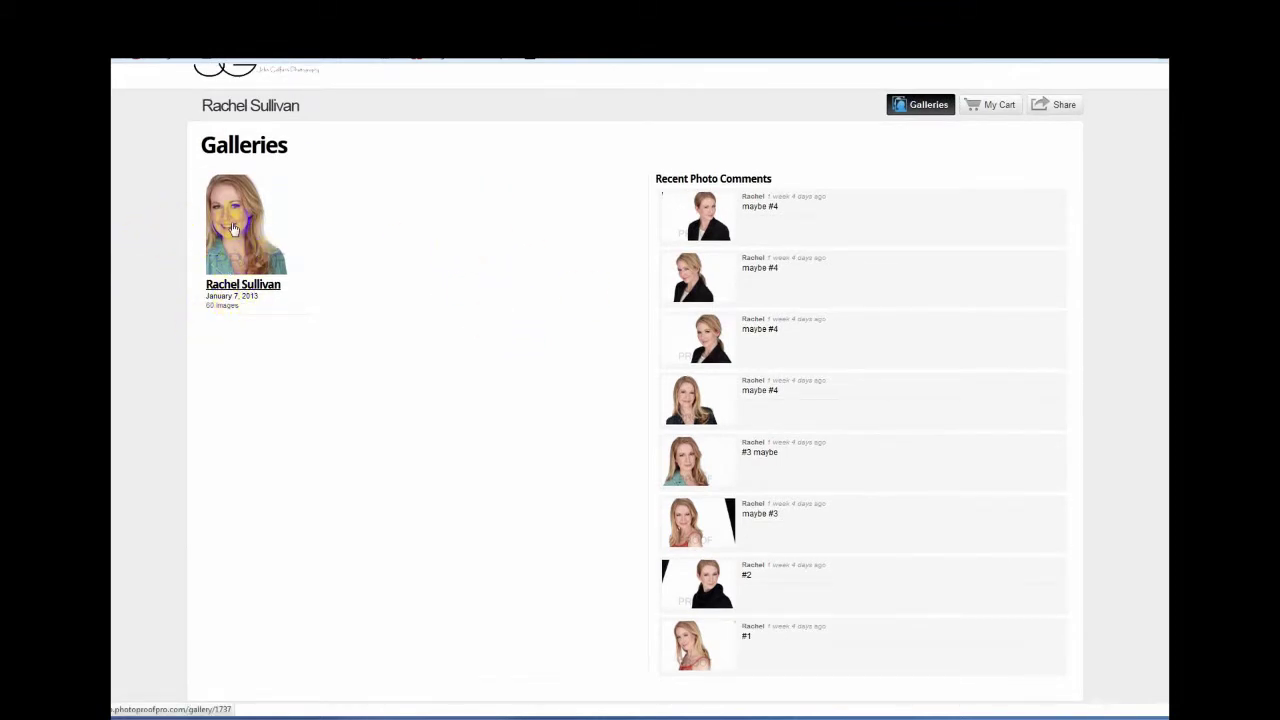
Step: Open the 60-image gallery, scroll through all the proofs, and enlarge photo 020
click(306, 211)
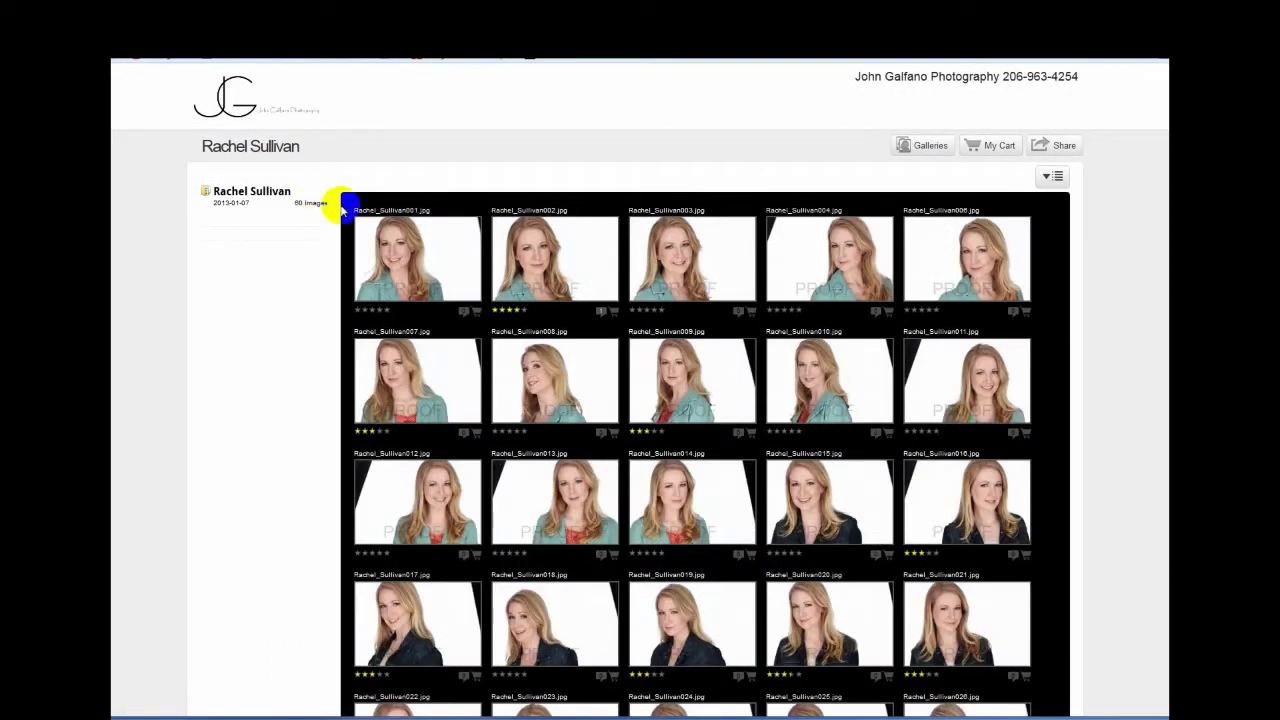
scroll(914, 477, down, 6)
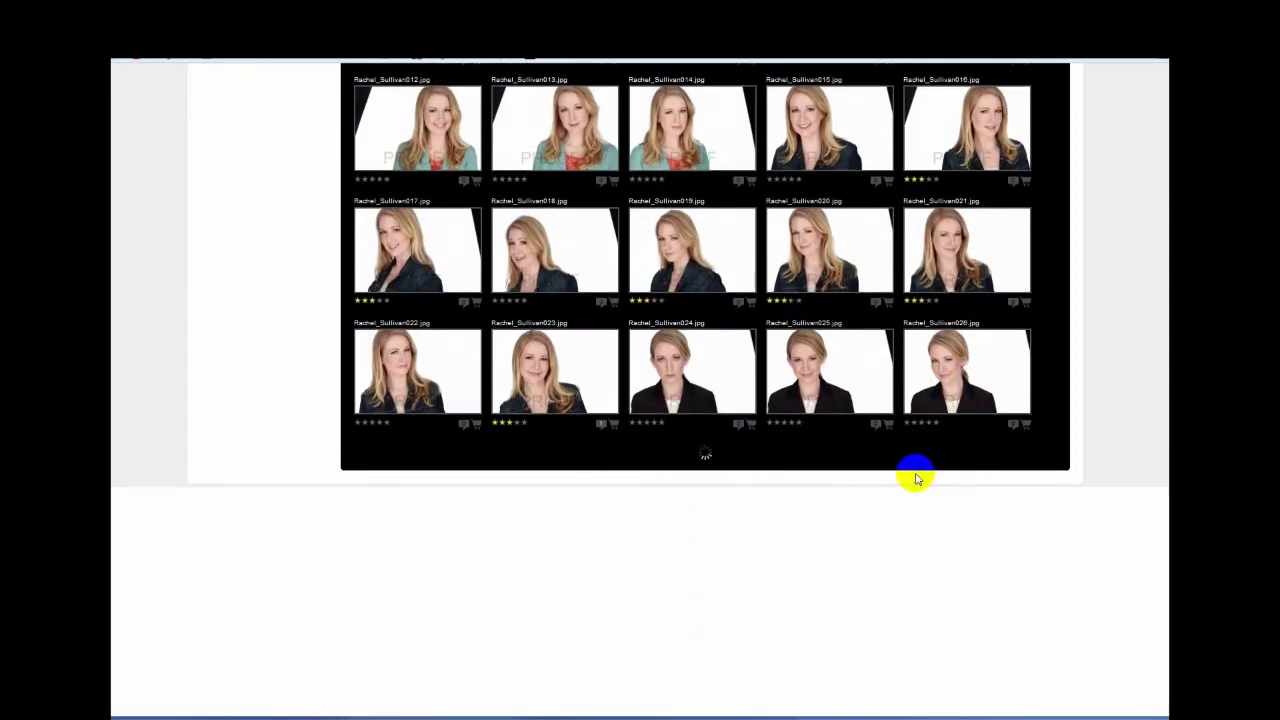
scroll(714, 443, down, 6)
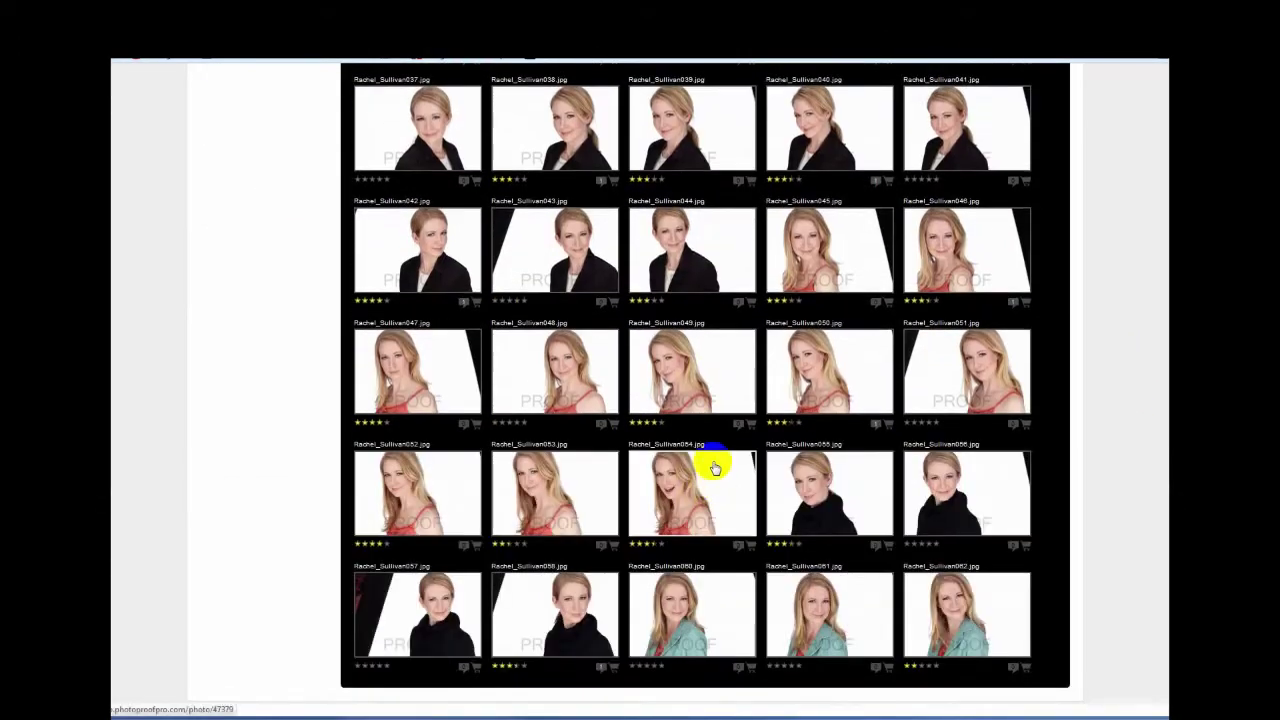
scroll(1150, 388, up, 12)
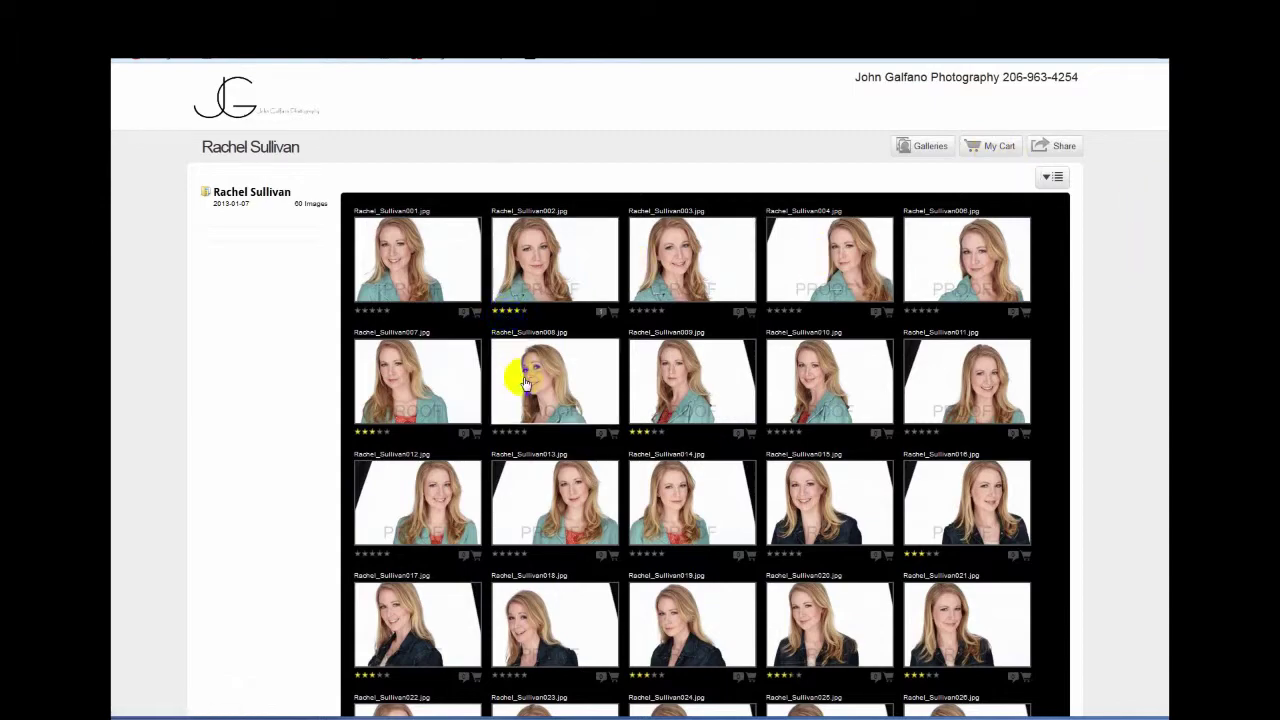
scroll(664, 372, down, 3)
scroll(664, 372, down, 2)
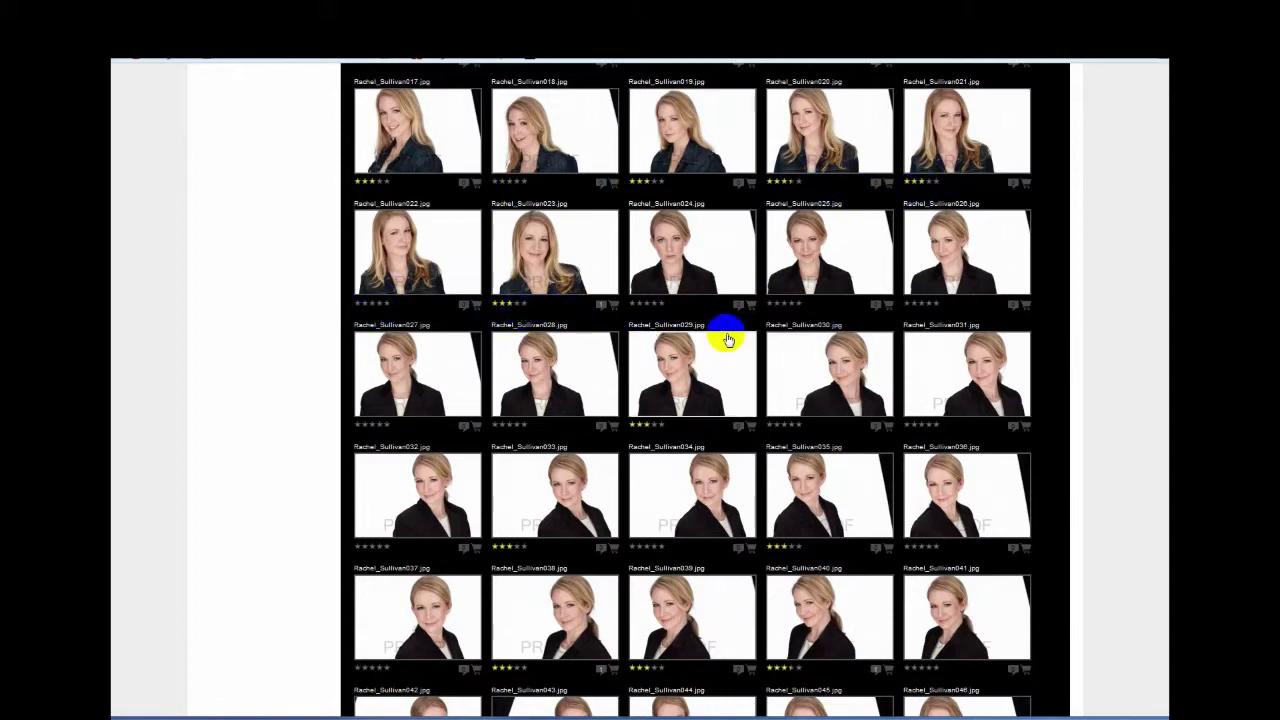
scroll(691, 428, down, 3)
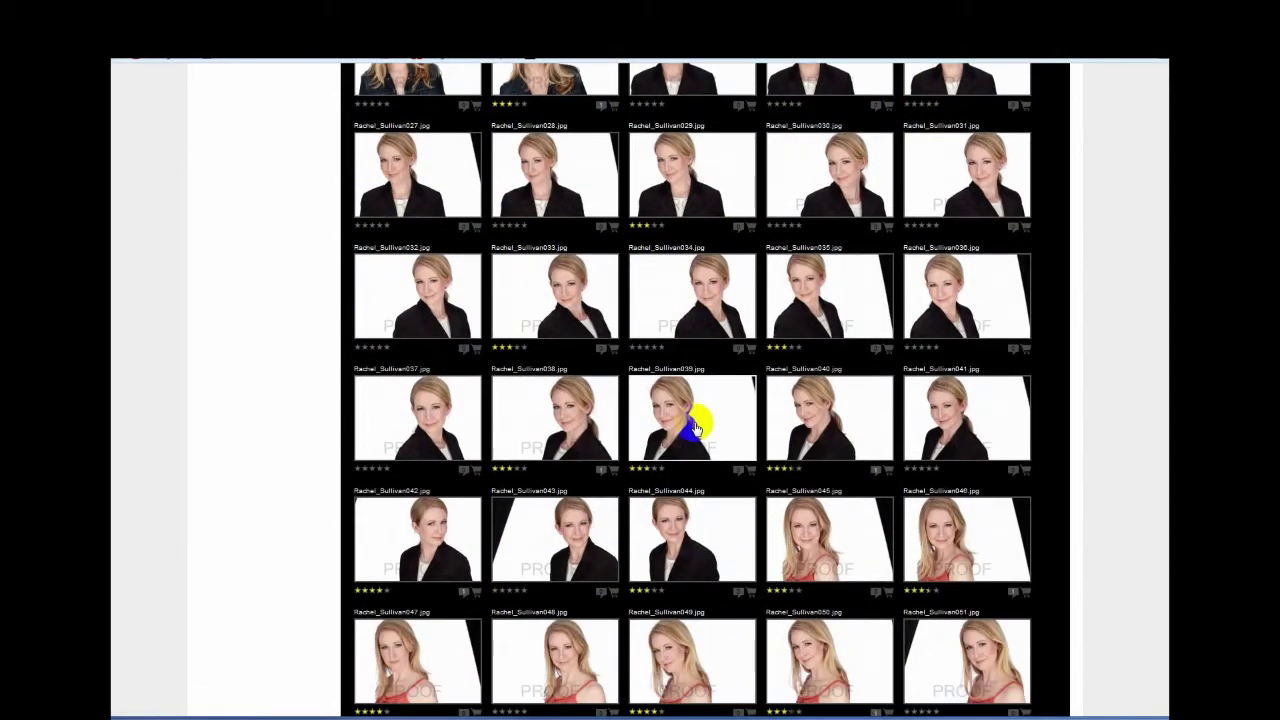
scroll(694, 428, down, 5)
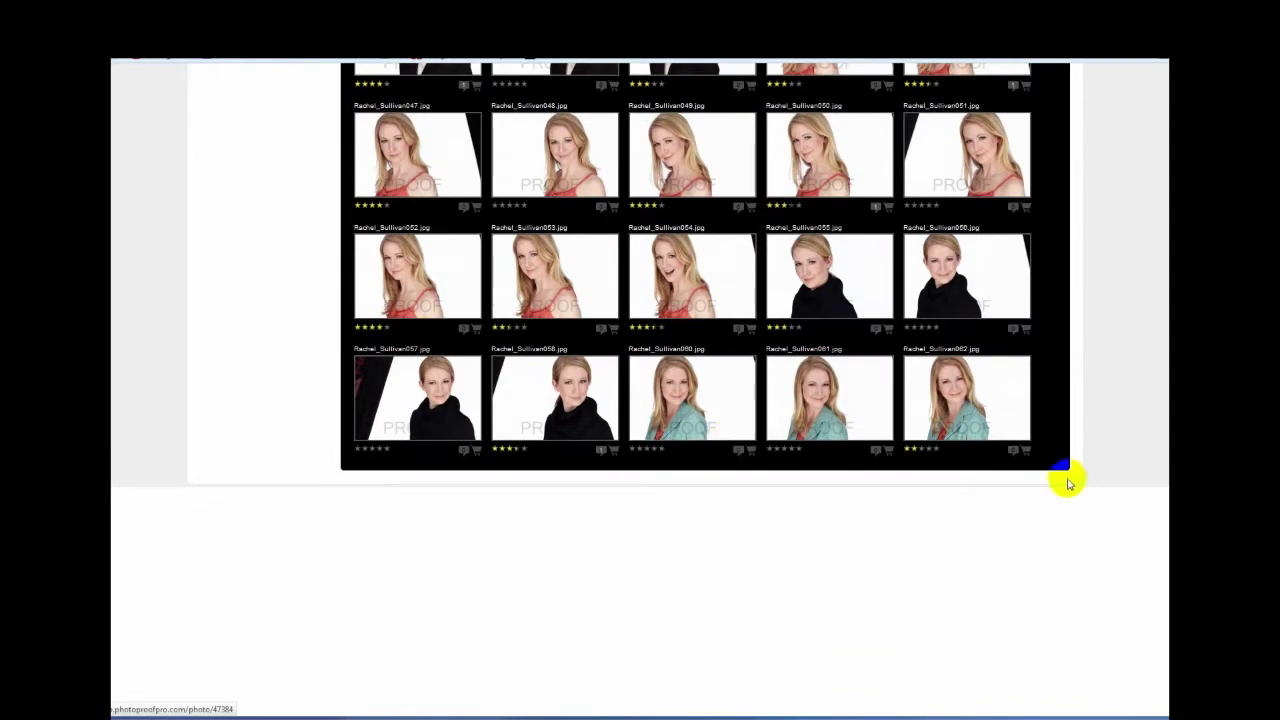
scroll(740, 440, up, 4)
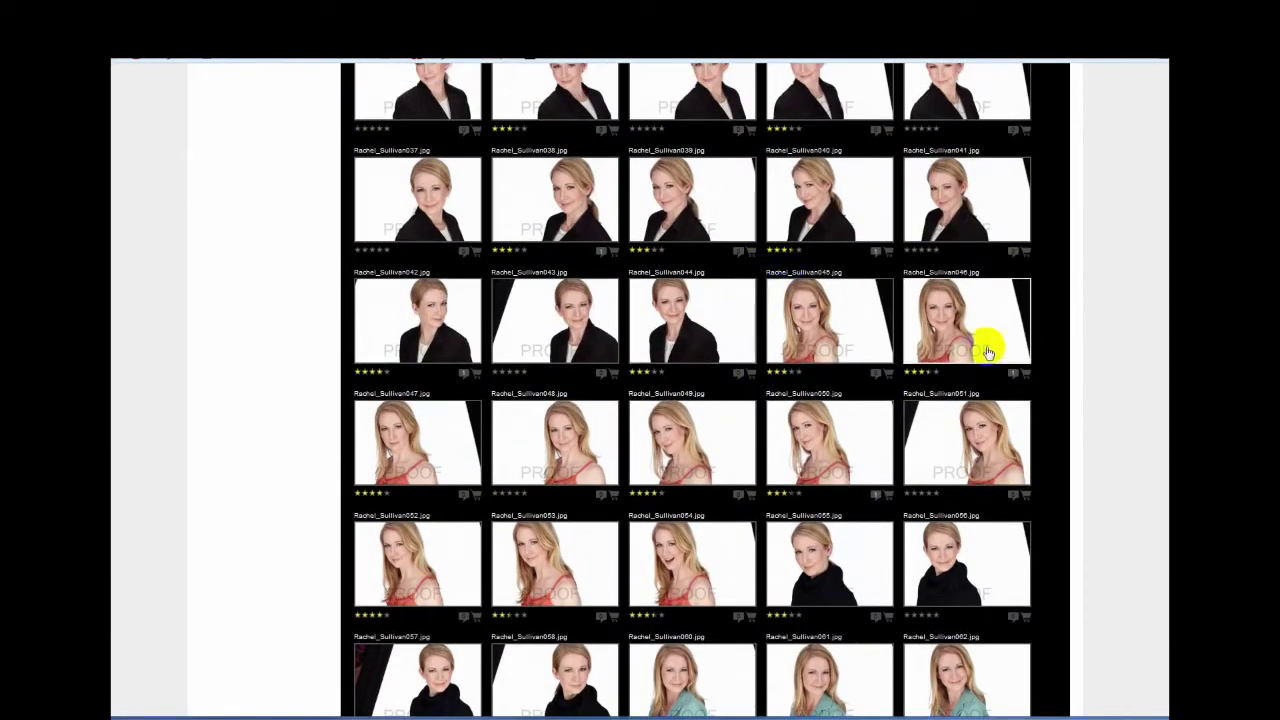
scroll(888, 405, up, 2)
scroll(888, 405, up, 4)
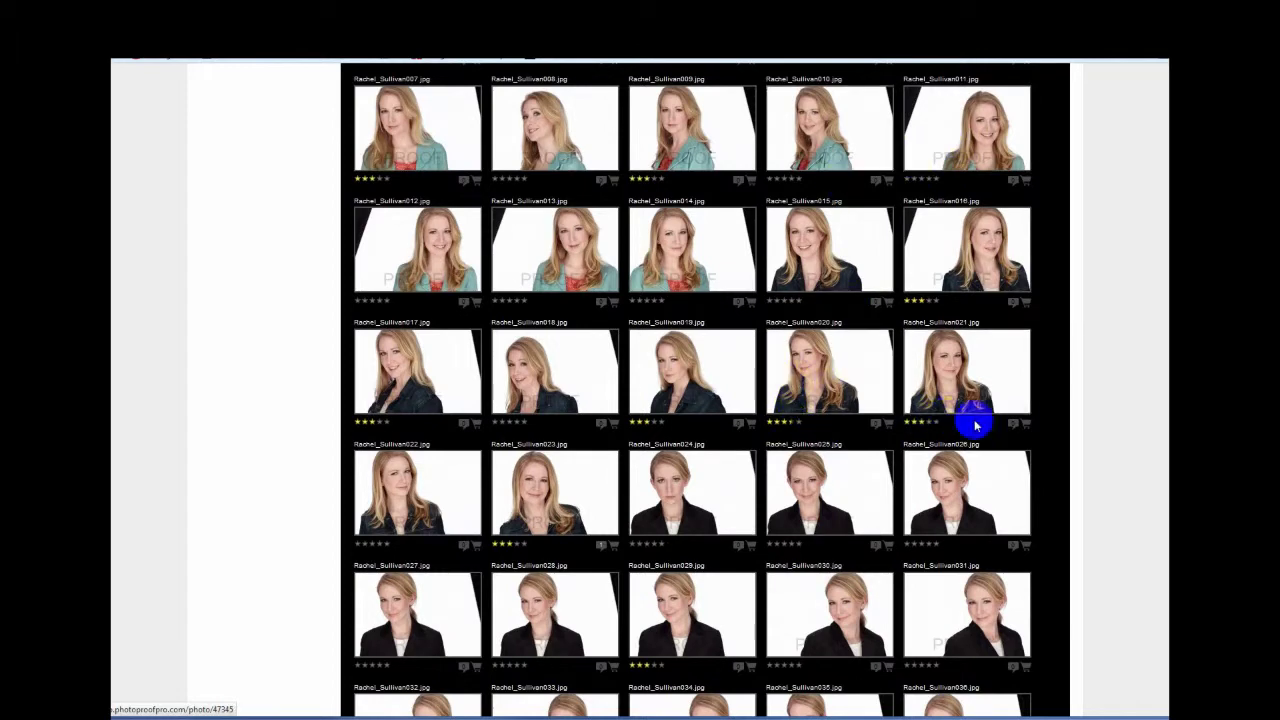
click(778, 372)
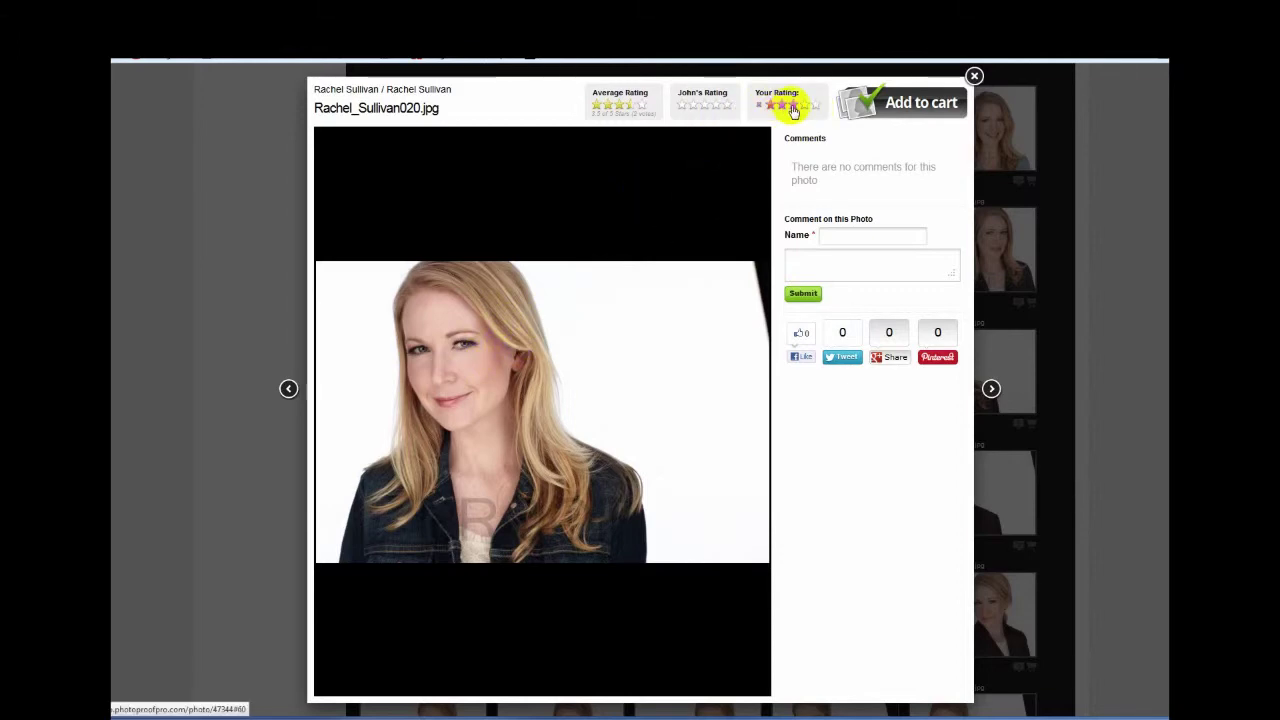
click(794, 108)
click(724, 170)
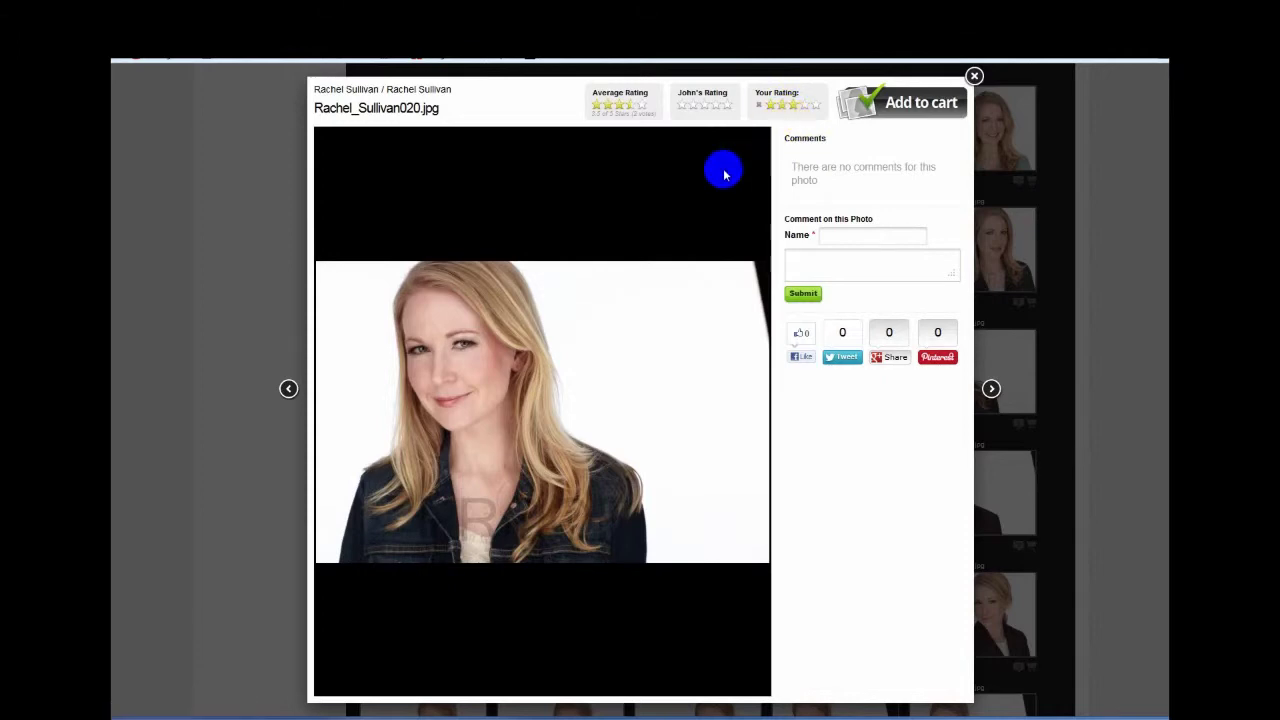
click(757, 107)
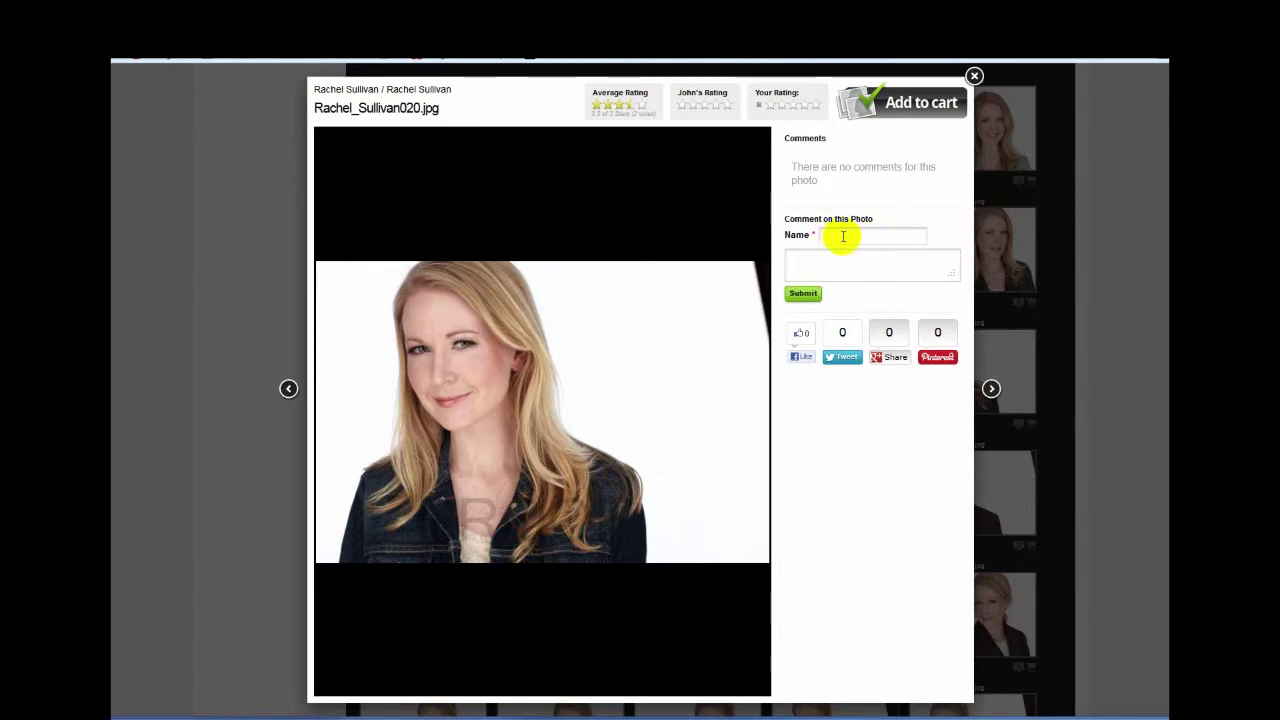
click(843, 236)
click(835, 259)
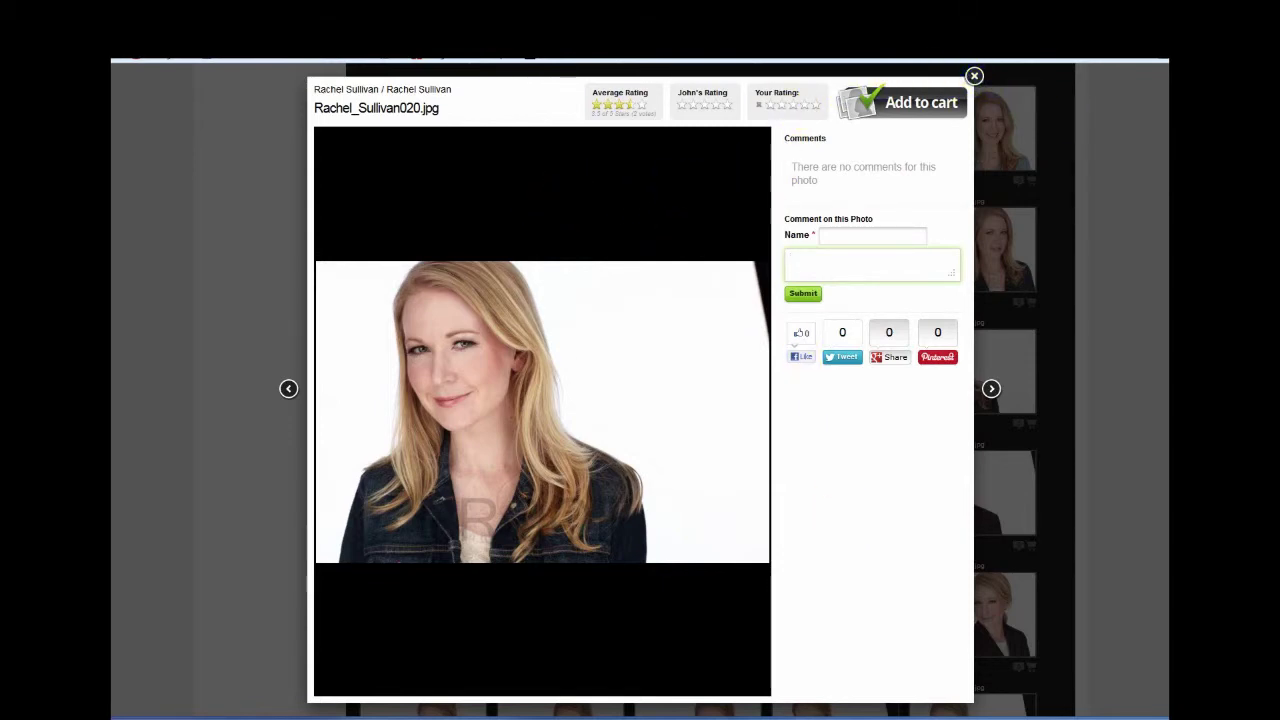
click(1114, 214)
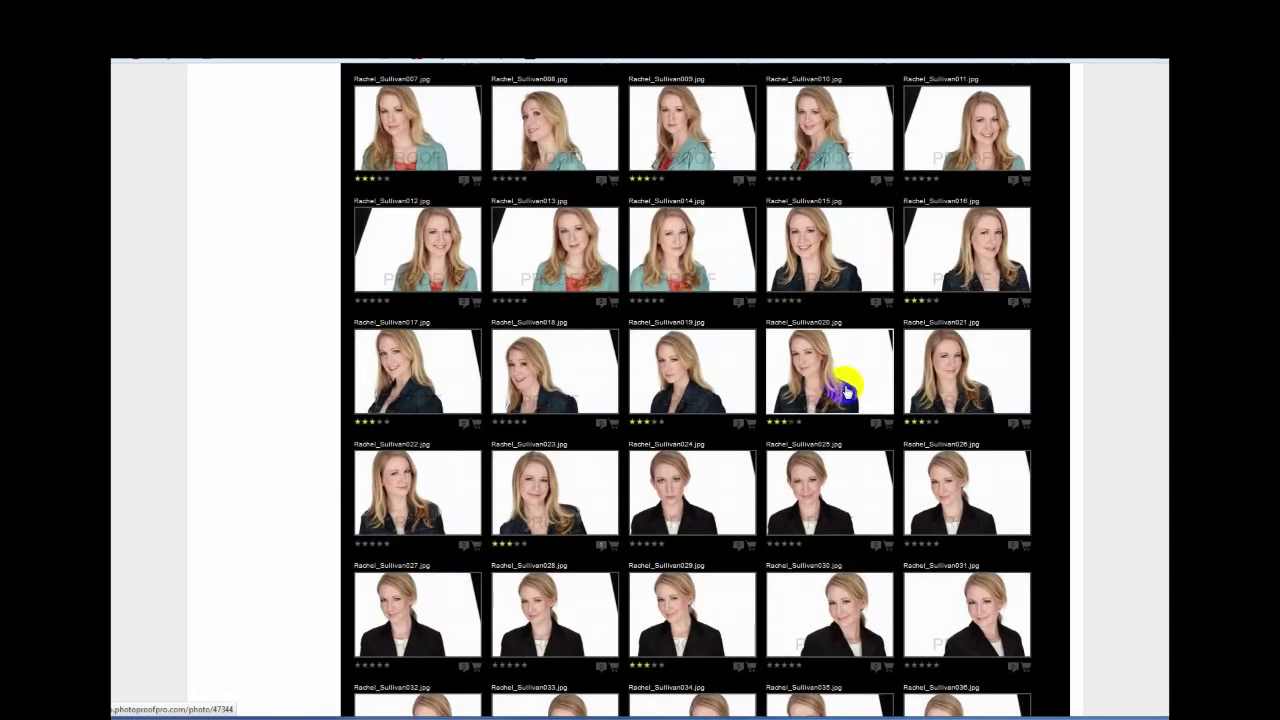
scroll(935, 500, down, 5)
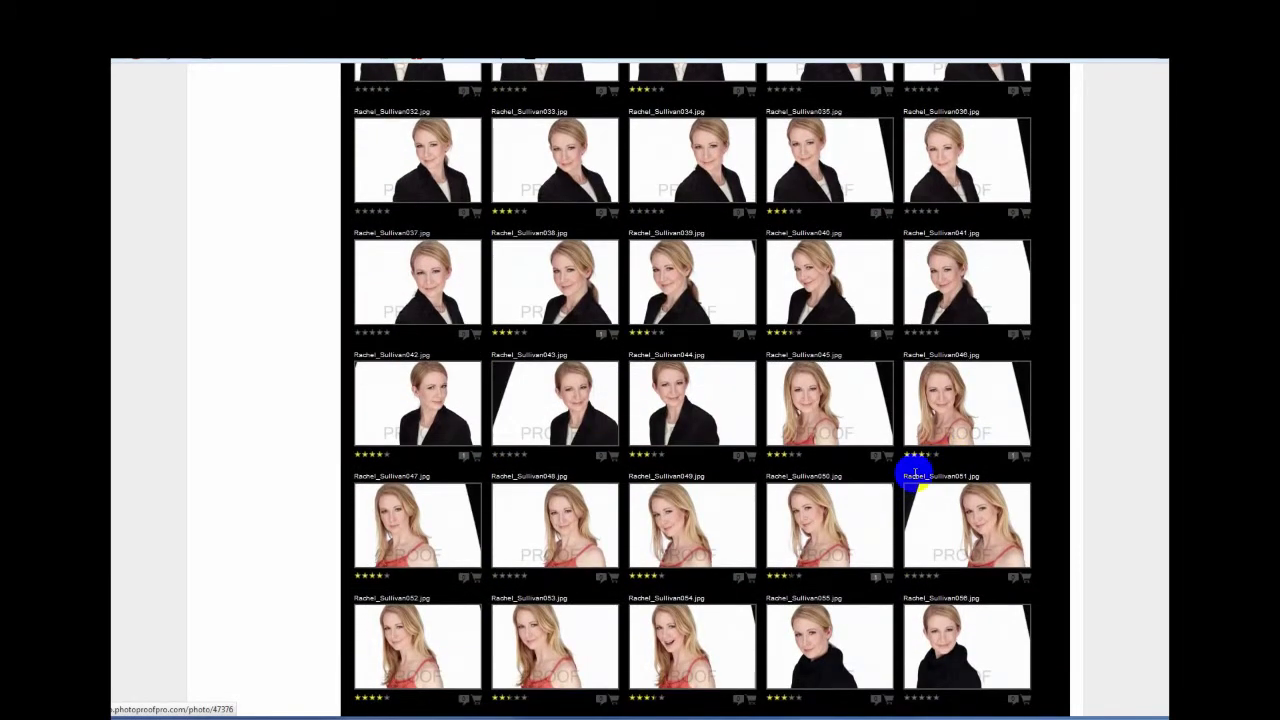
scroll(723, 434, down, 1)
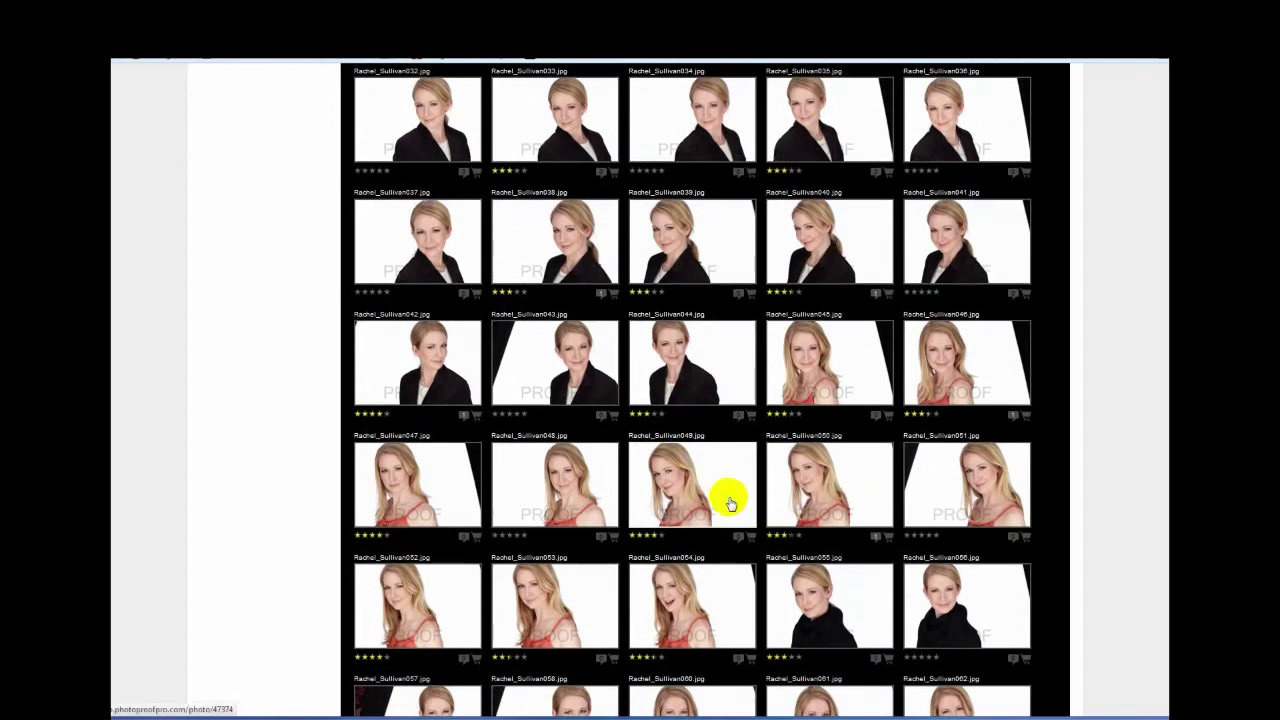
click(831, 484)
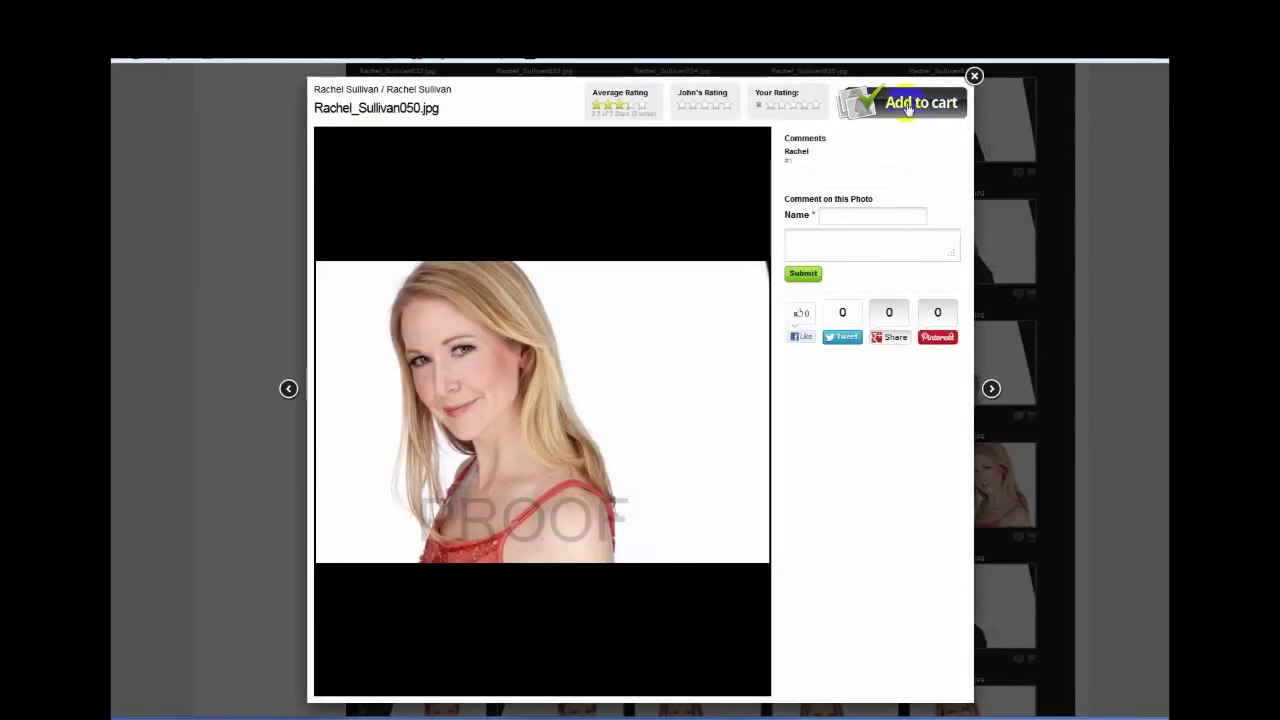
click(905, 106)
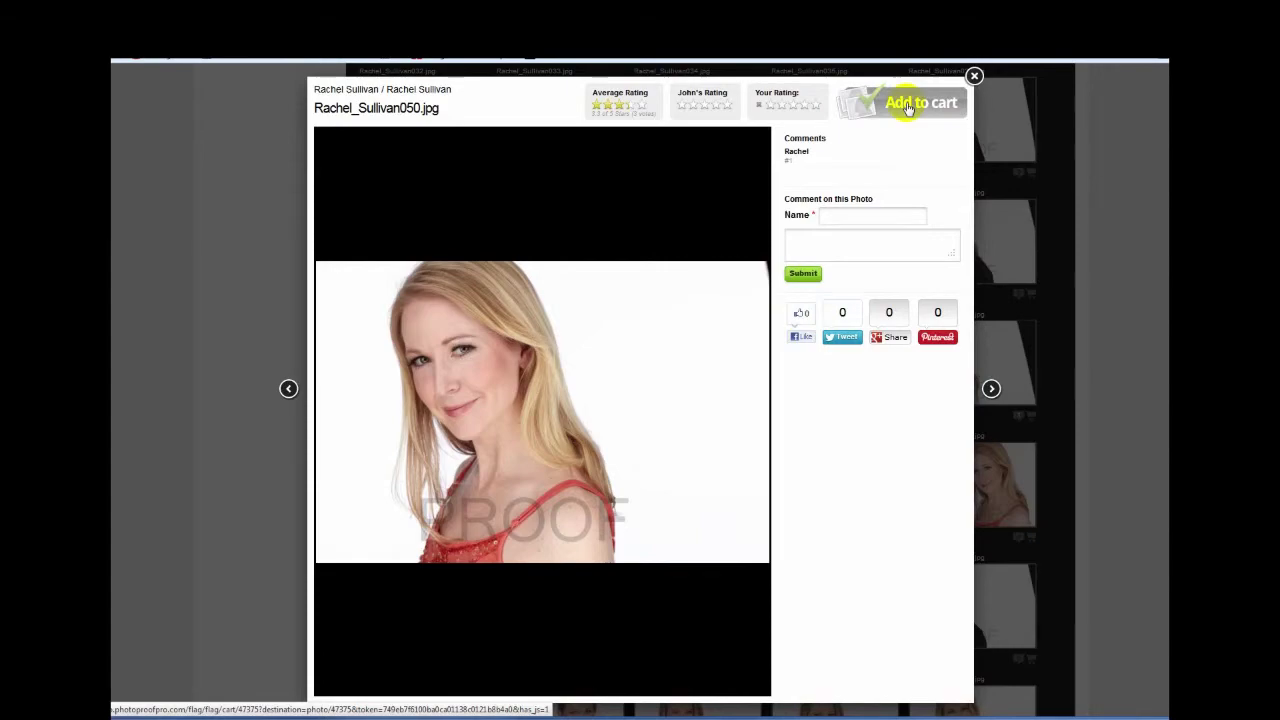
click(974, 77)
scroll(896, 468, down, 3)
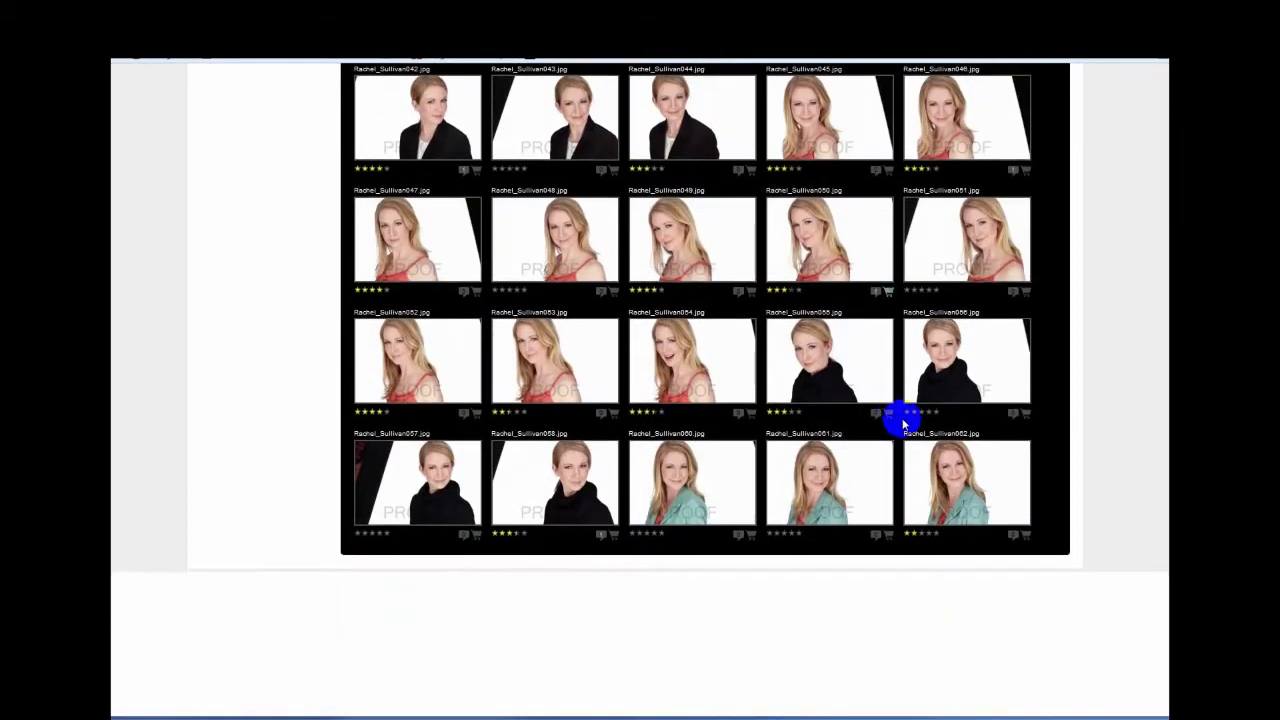
click(557, 487)
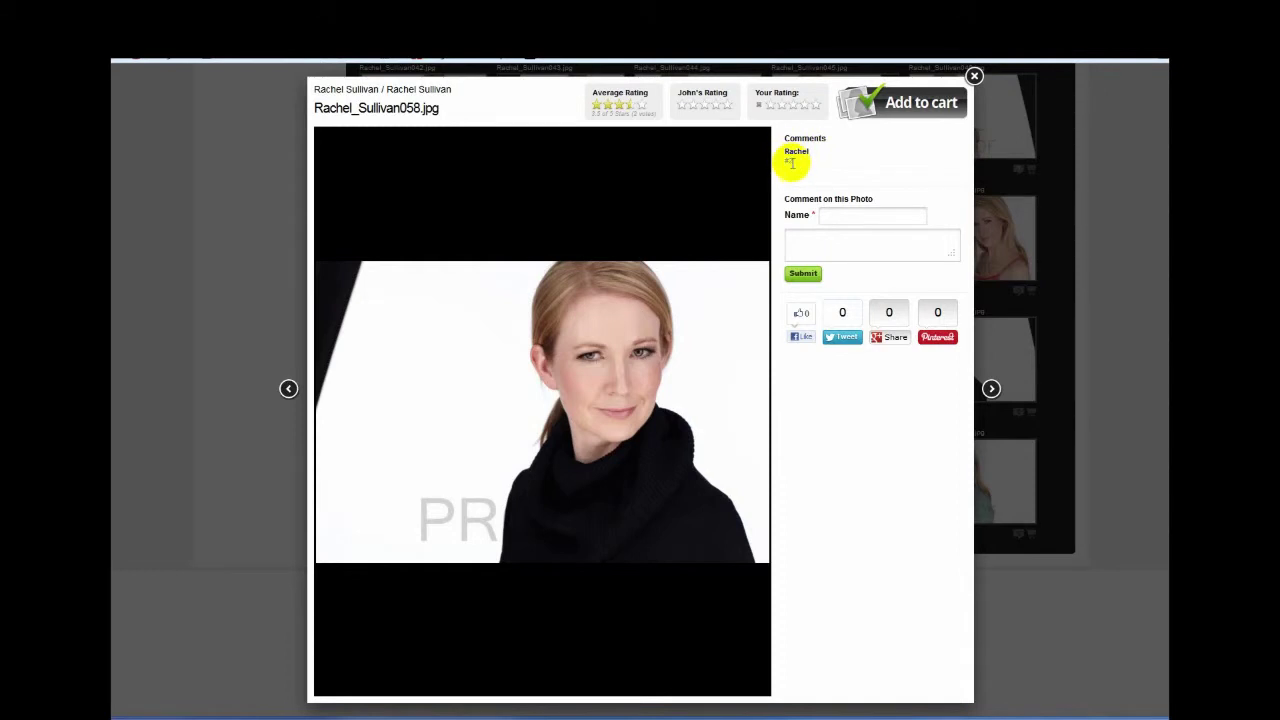
click(925, 106)
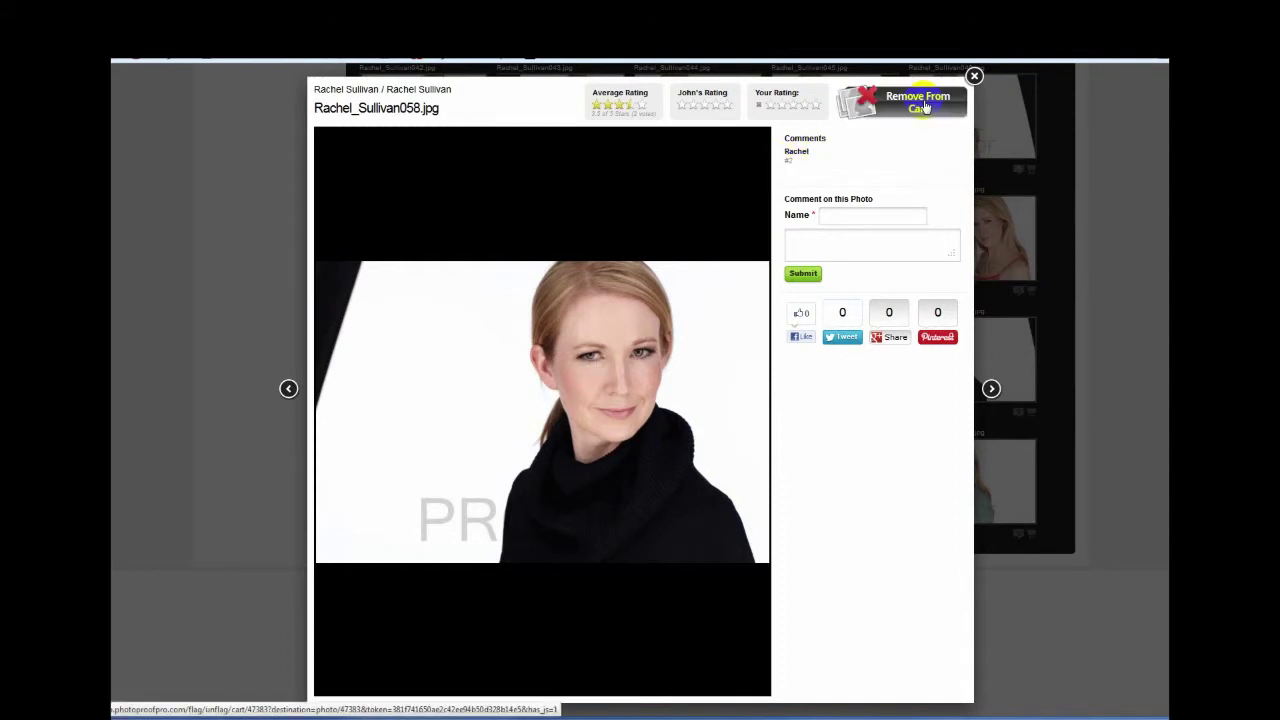
click(1092, 107)
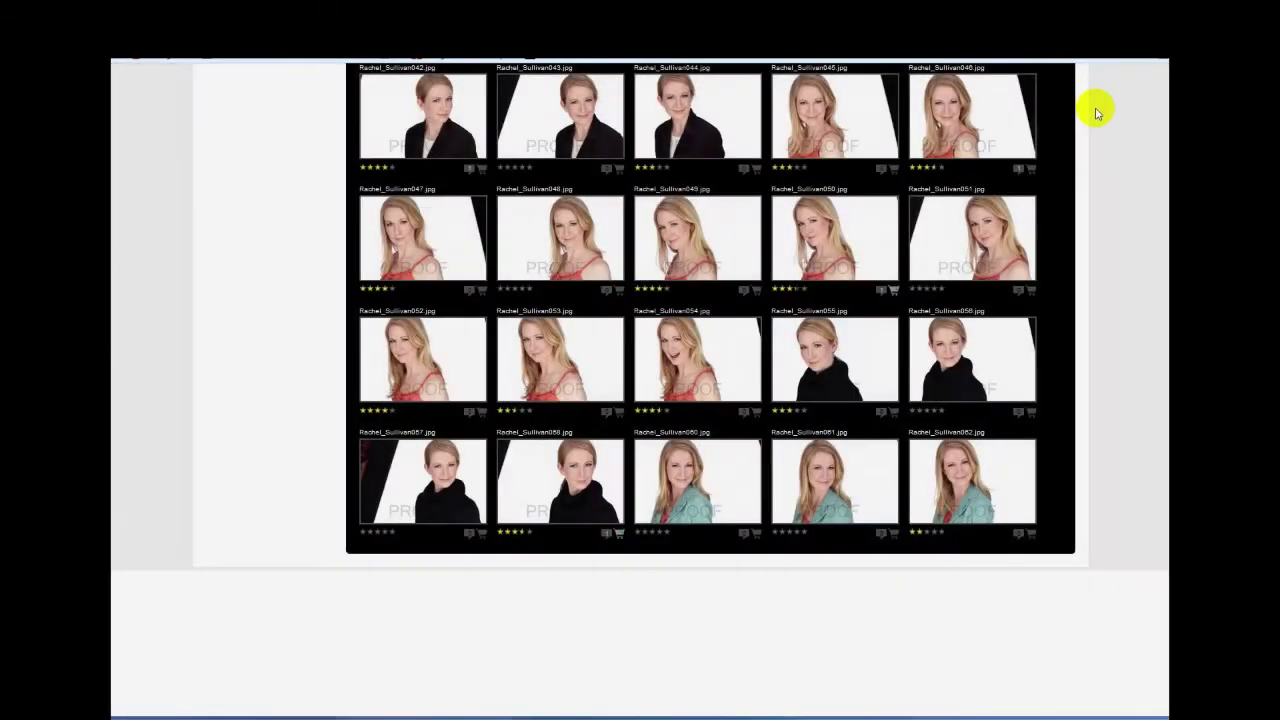
Step: Sort the gallery thumbnails by Average Rating and scroll through the re-sorted results
scroll(957, 424, up, 15)
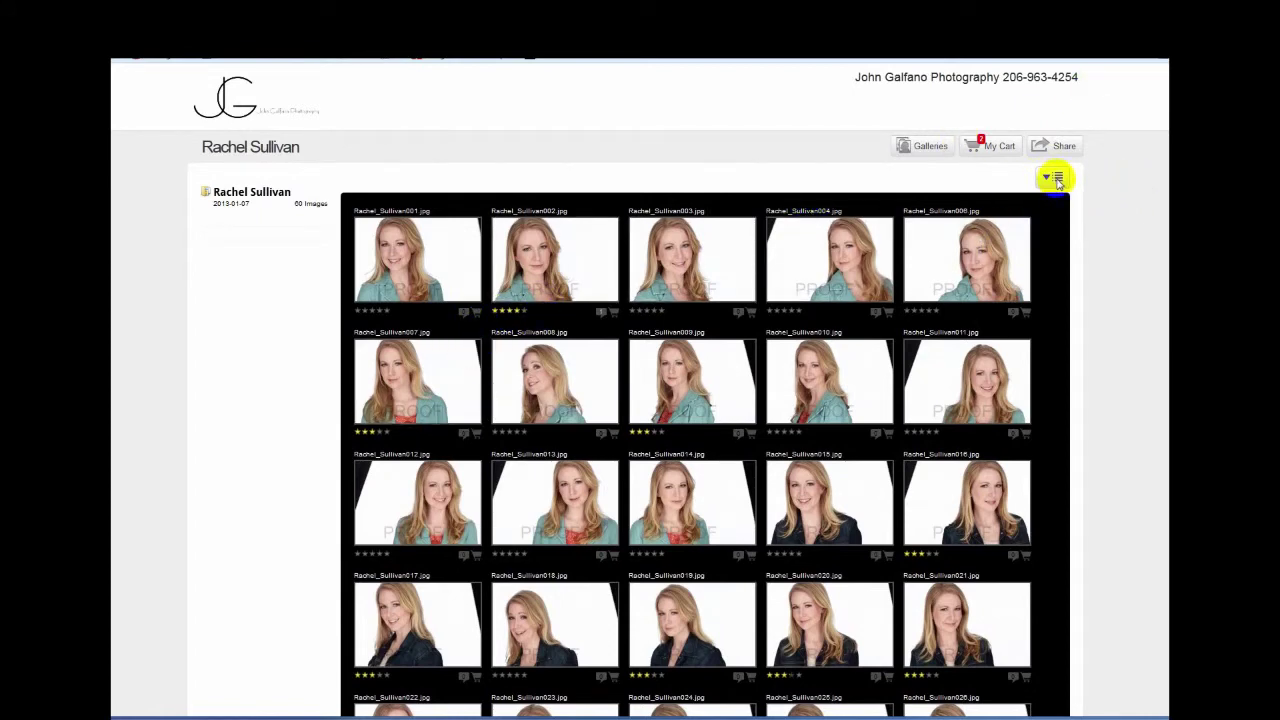
click(1056, 178)
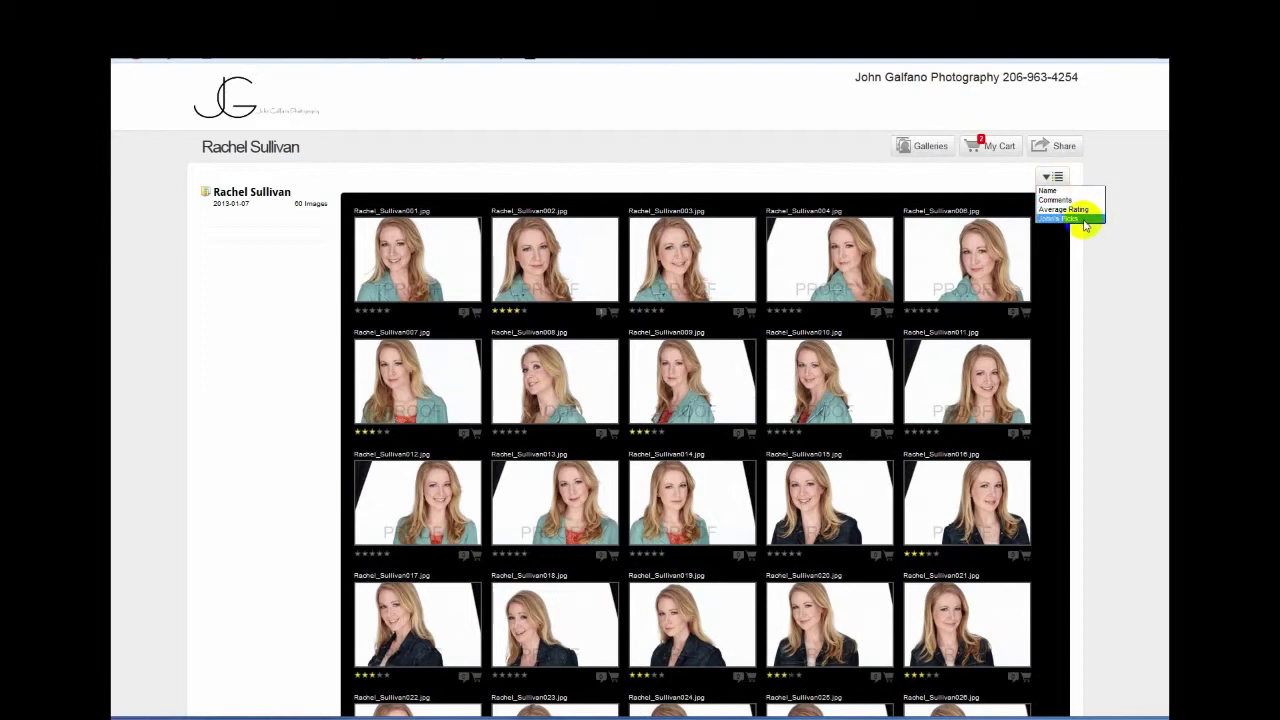
click(1095, 212)
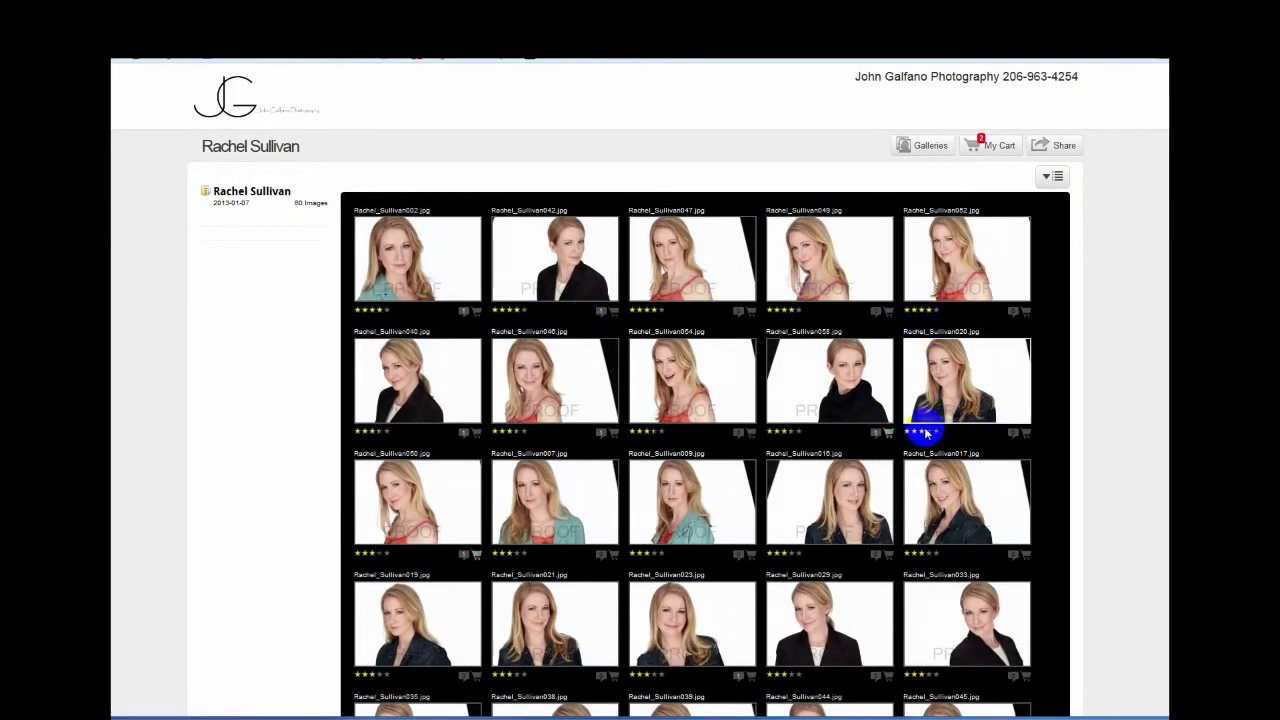
scroll(645, 452, down, 3)
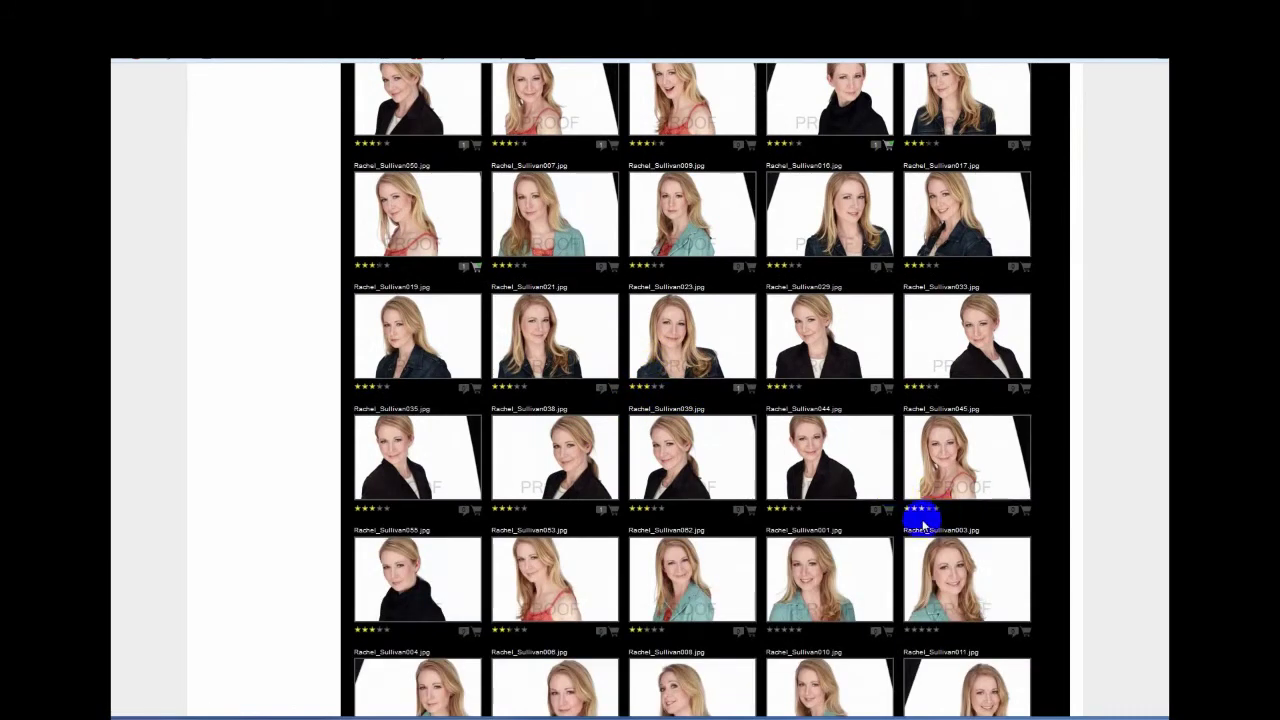
scroll(785, 286, up, 3)
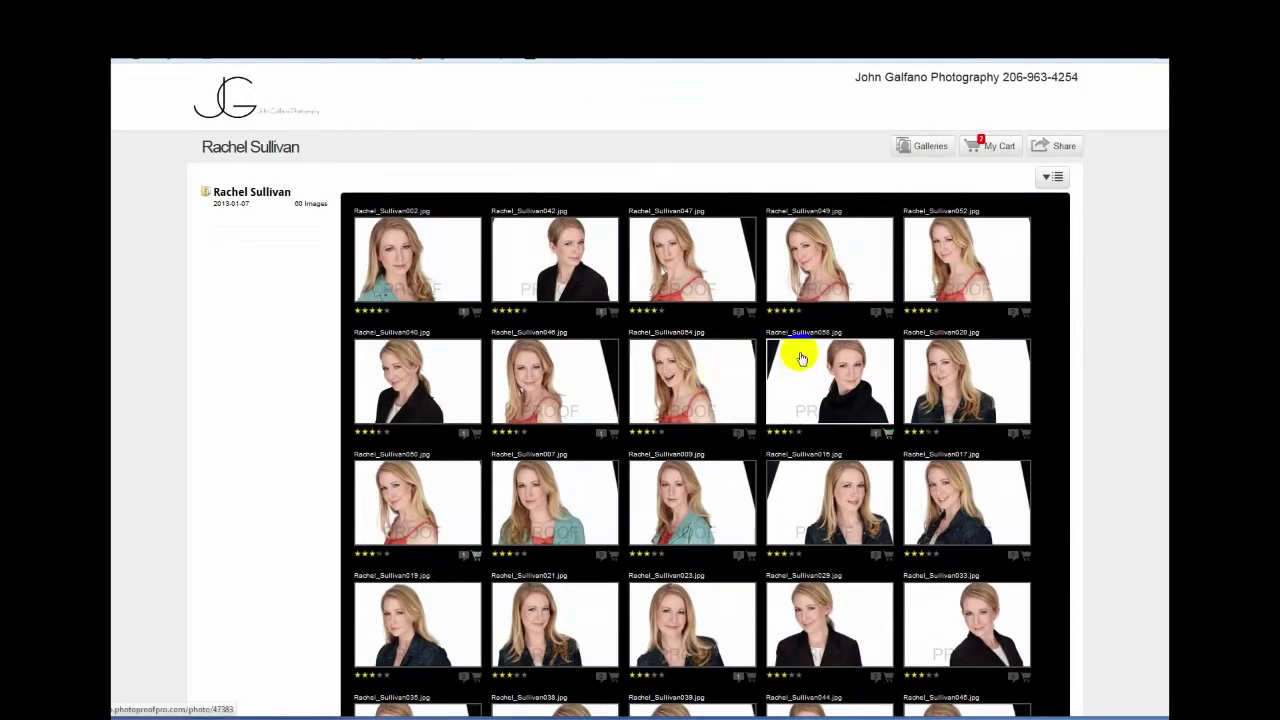
click(912, 440)
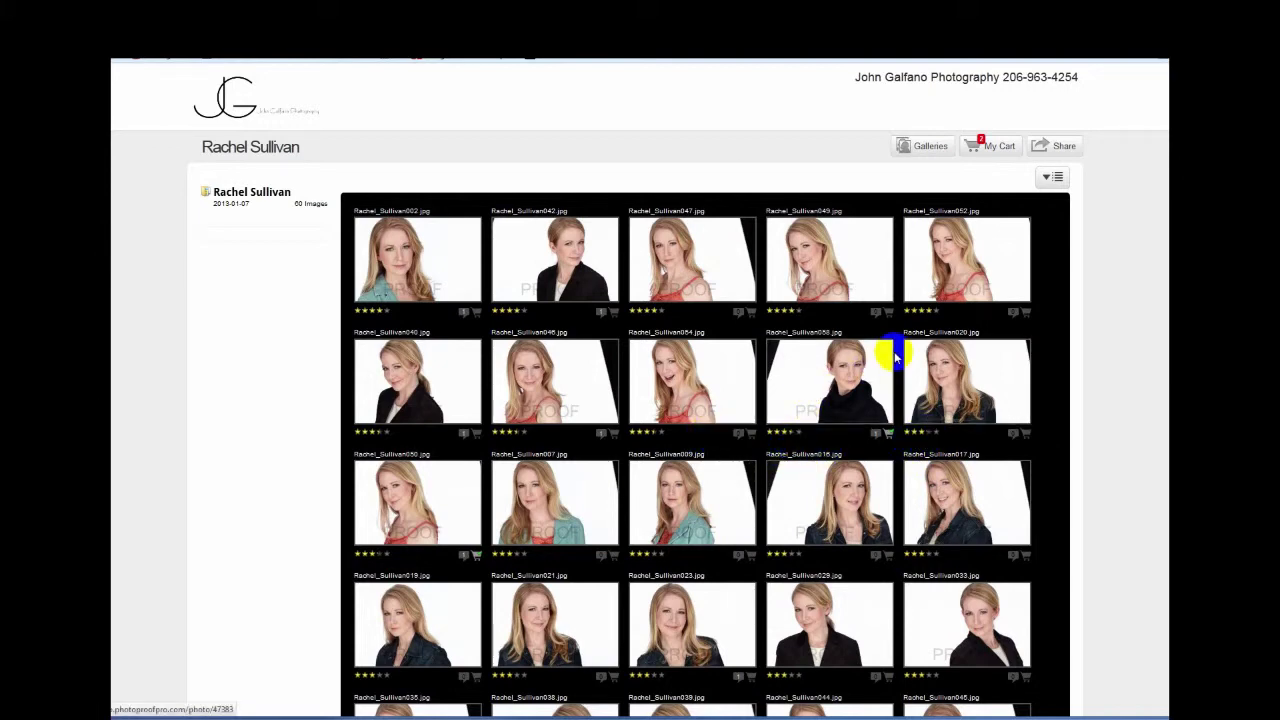
scroll(851, 418, down, 3)
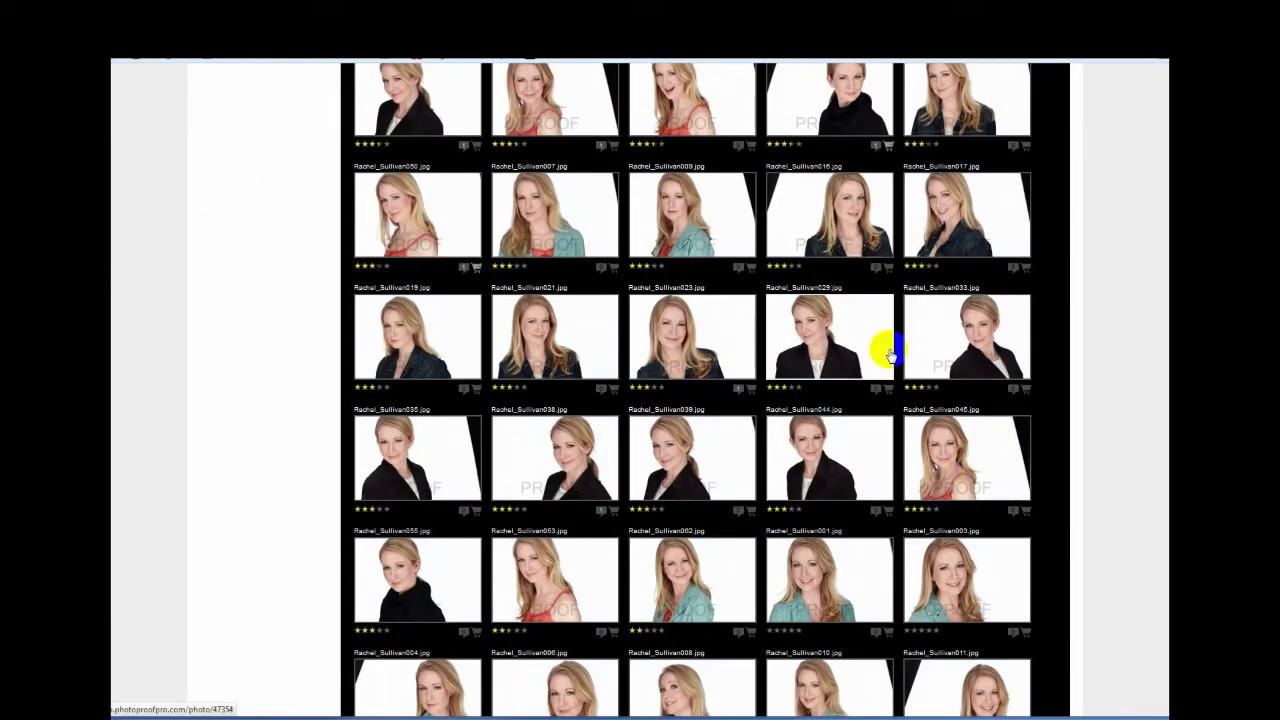
scroll(780, 466, up, 4)
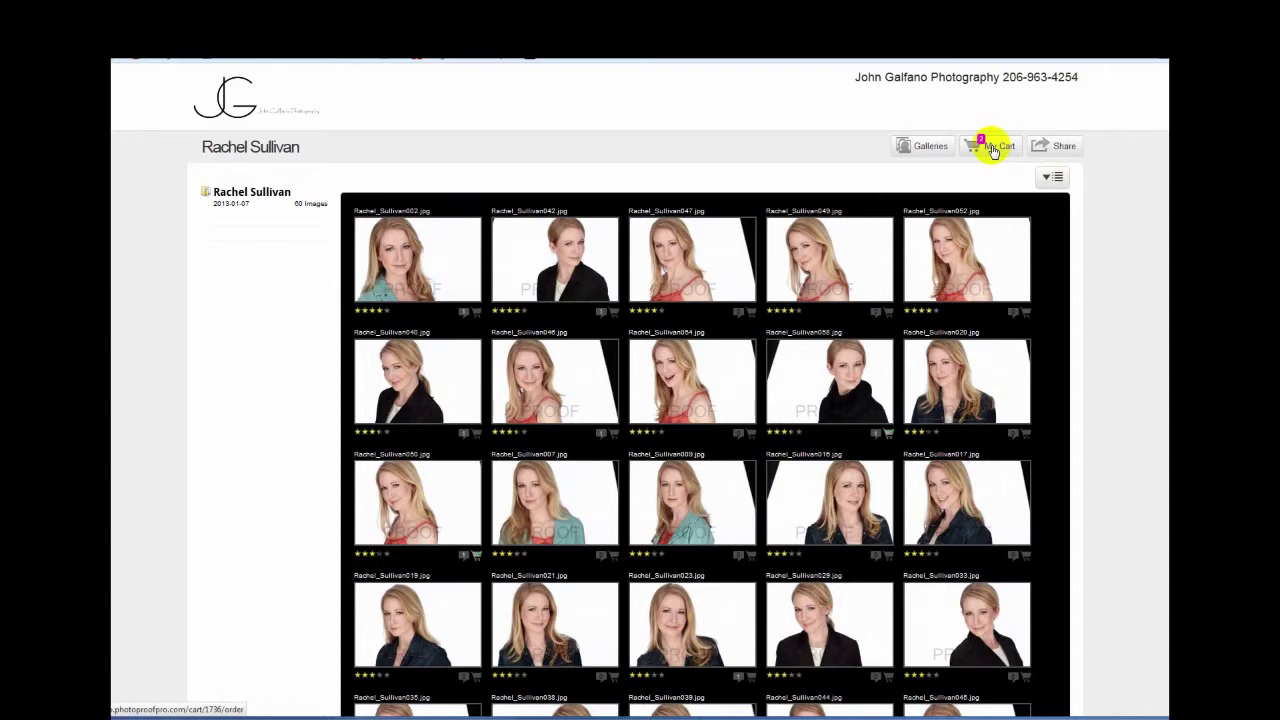
click(993, 151)
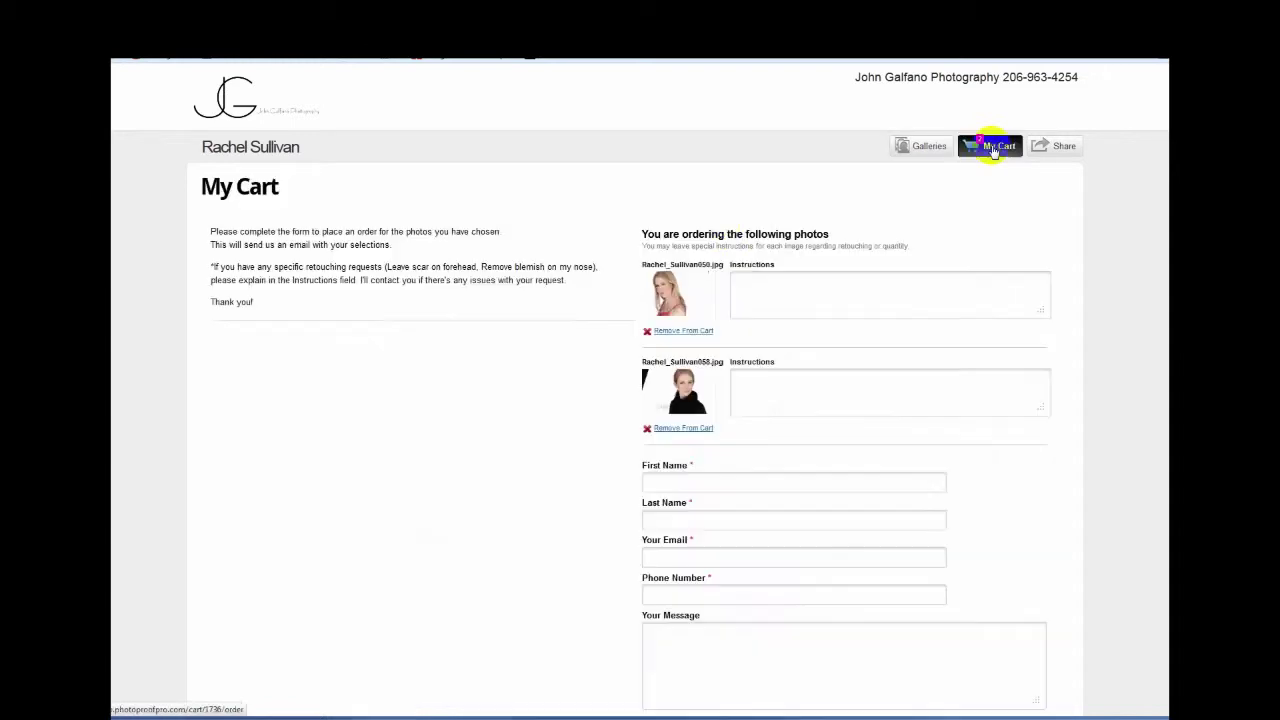
Step: Select the second photo's Instructions box, then move down to the order form's First Name field
click(776, 393)
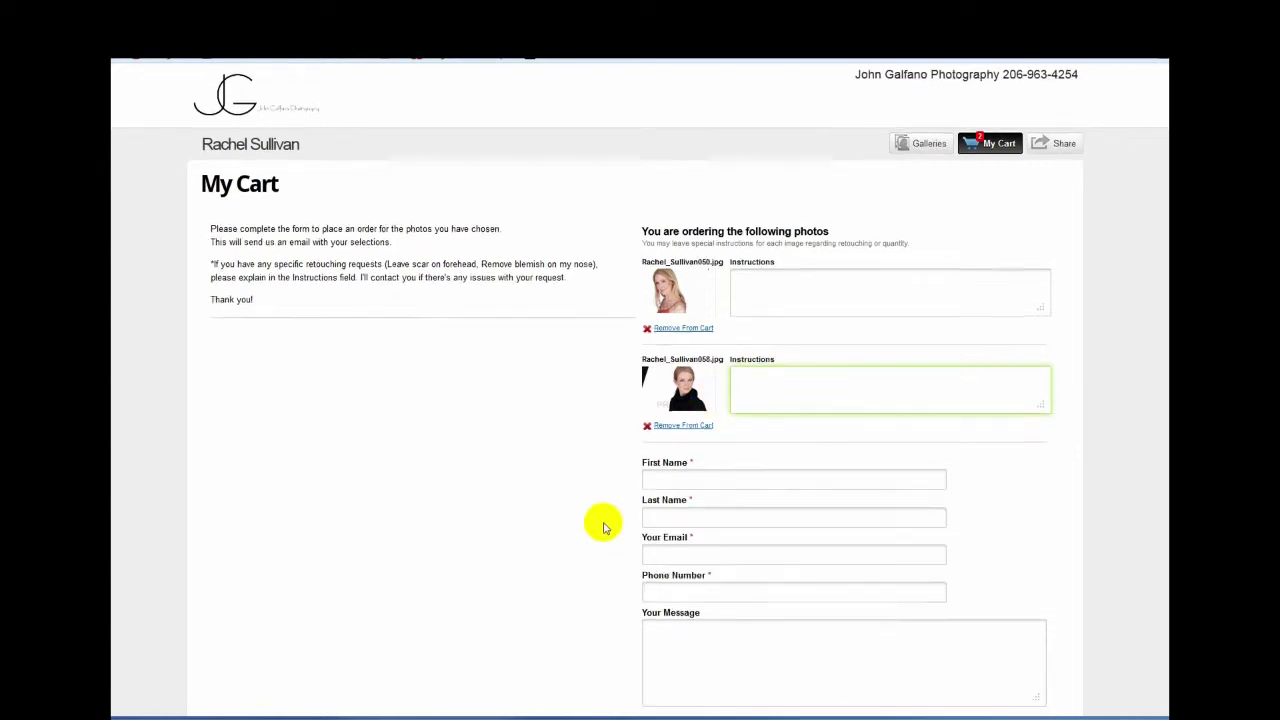
scroll(650, 430, down, 3)
click(706, 317)
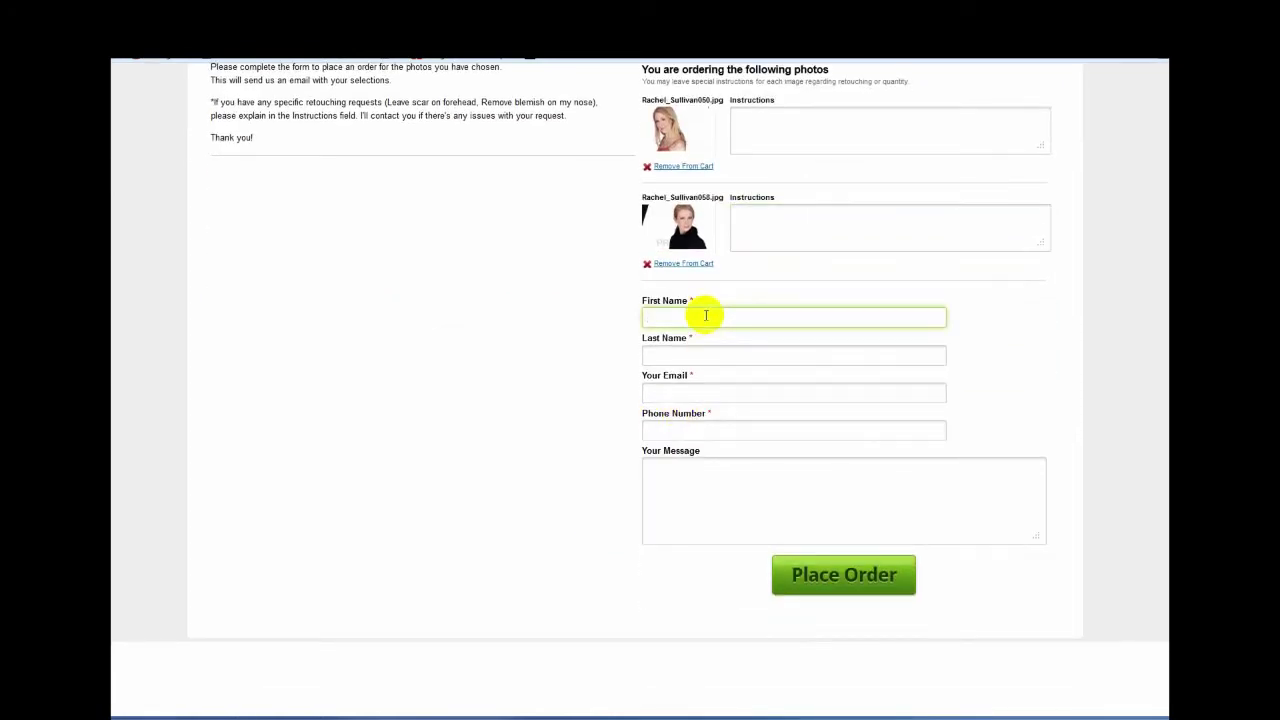
Step: Fill in the first name, last name and e-mail address from the autocomplete suggestions
text(J)
click(700, 334)
click(694, 355)
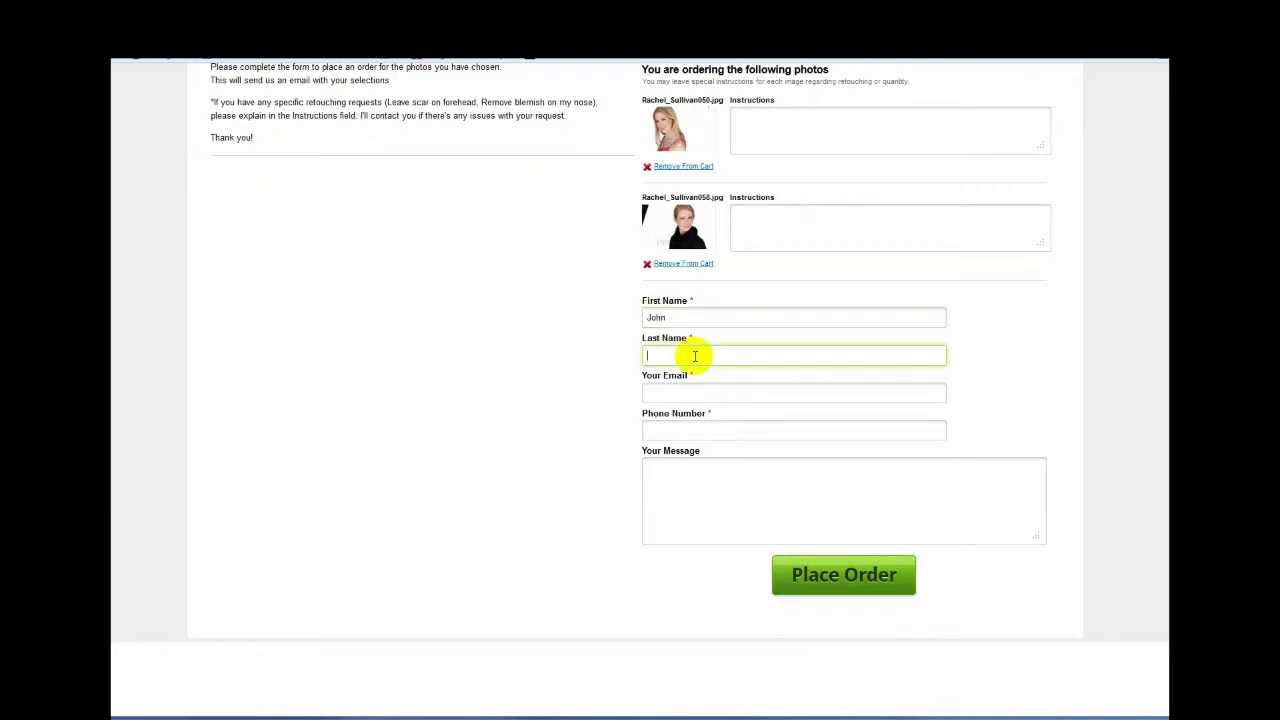
text(G)
click(686, 370)
click(688, 394)
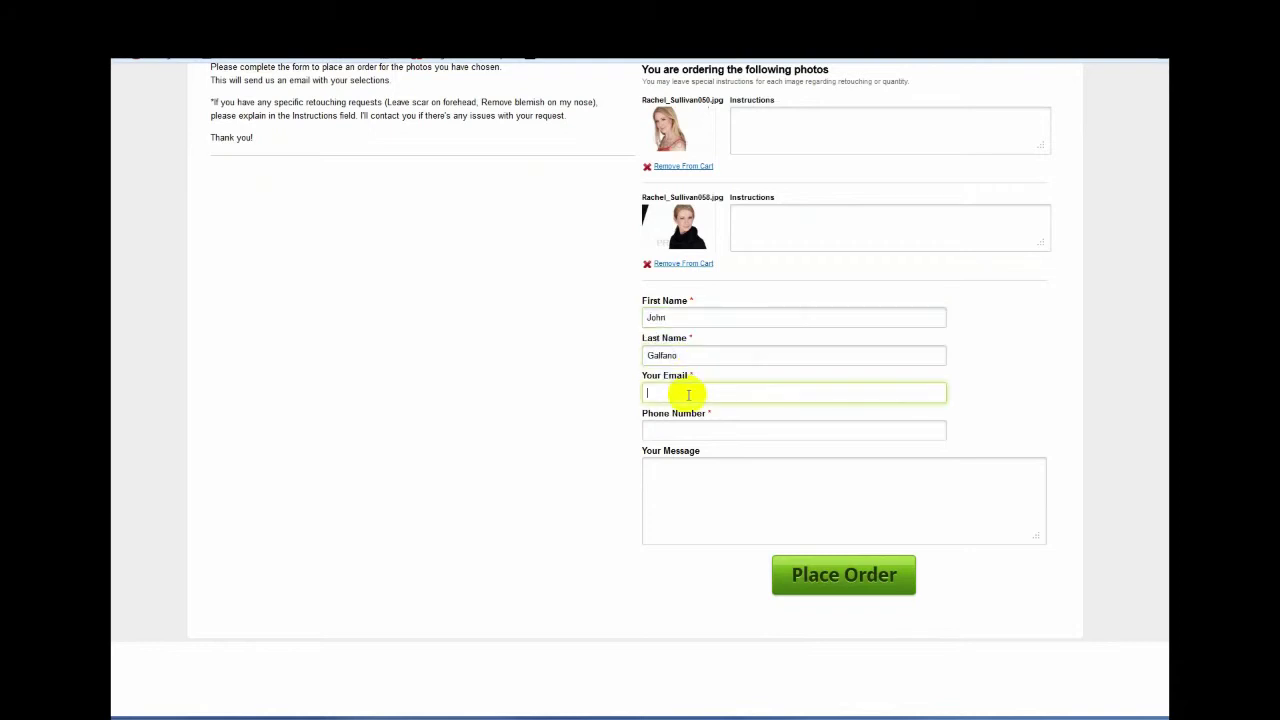
text(j)
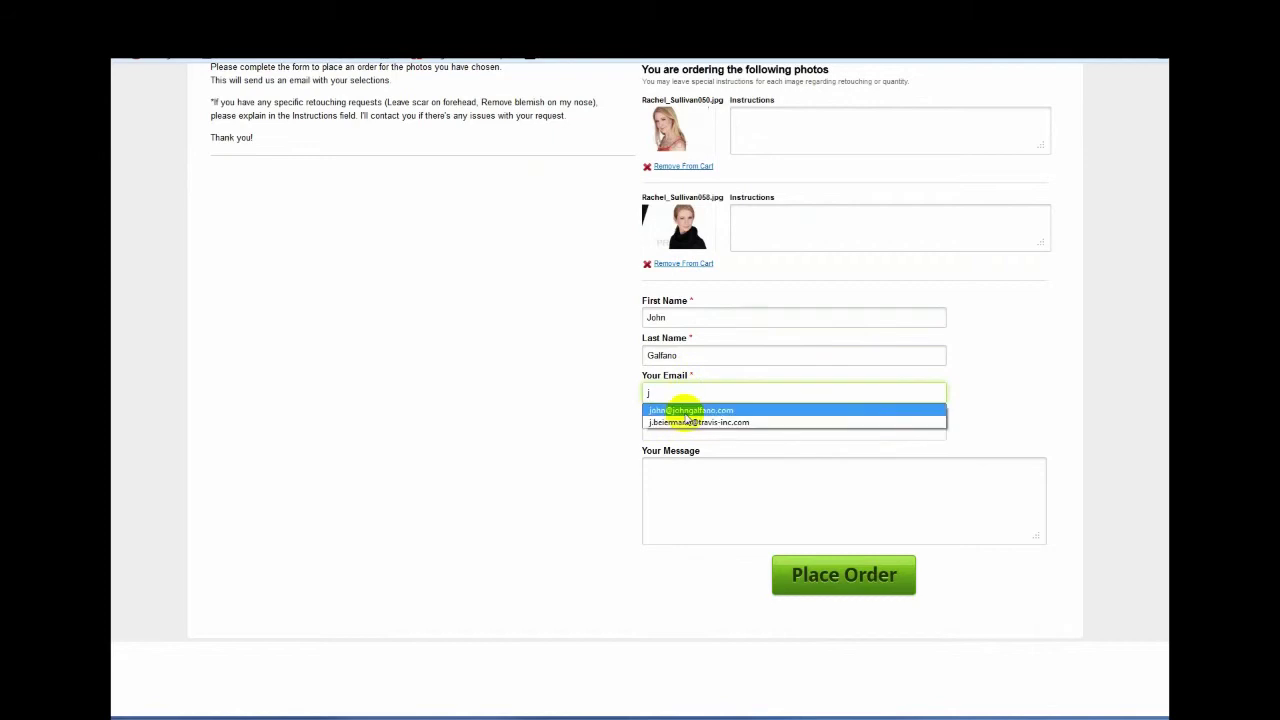
click(686, 407)
Step: Fill the phone number from autocomplete, write the message 'thank you.', and place the order
click(678, 431)
text(2)
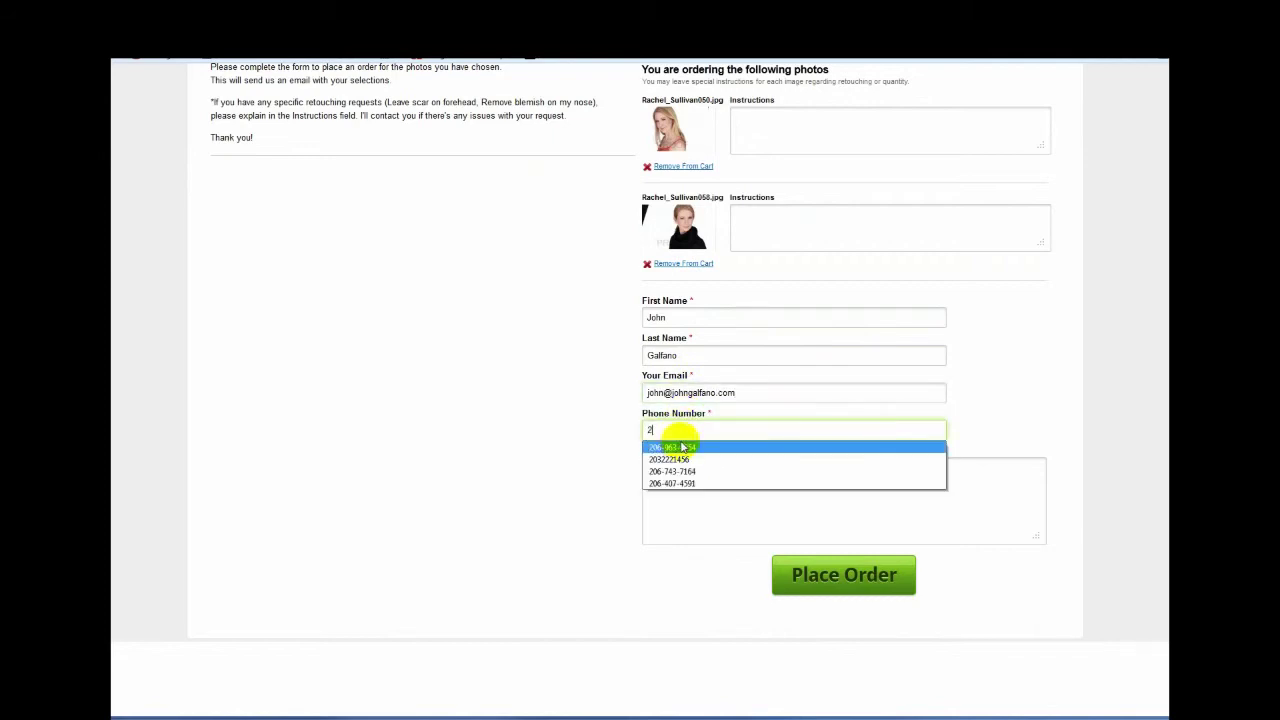
click(712, 446)
click(708, 483)
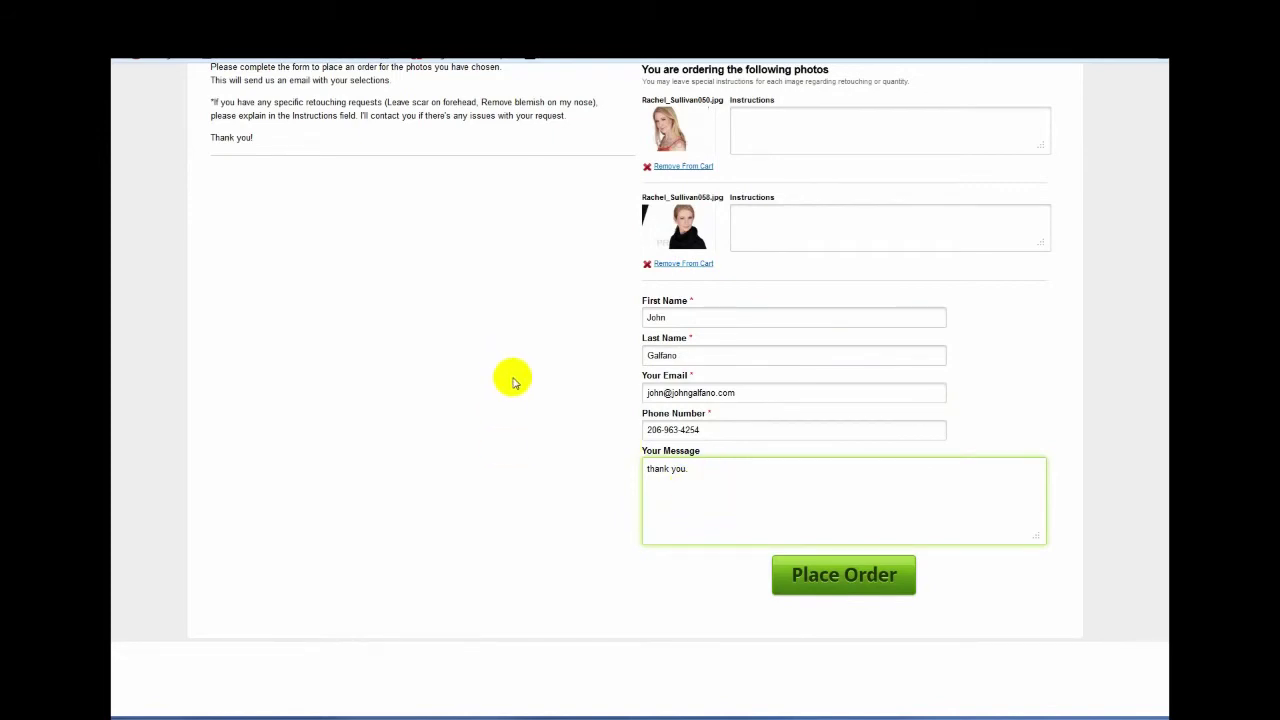
click(840, 585)
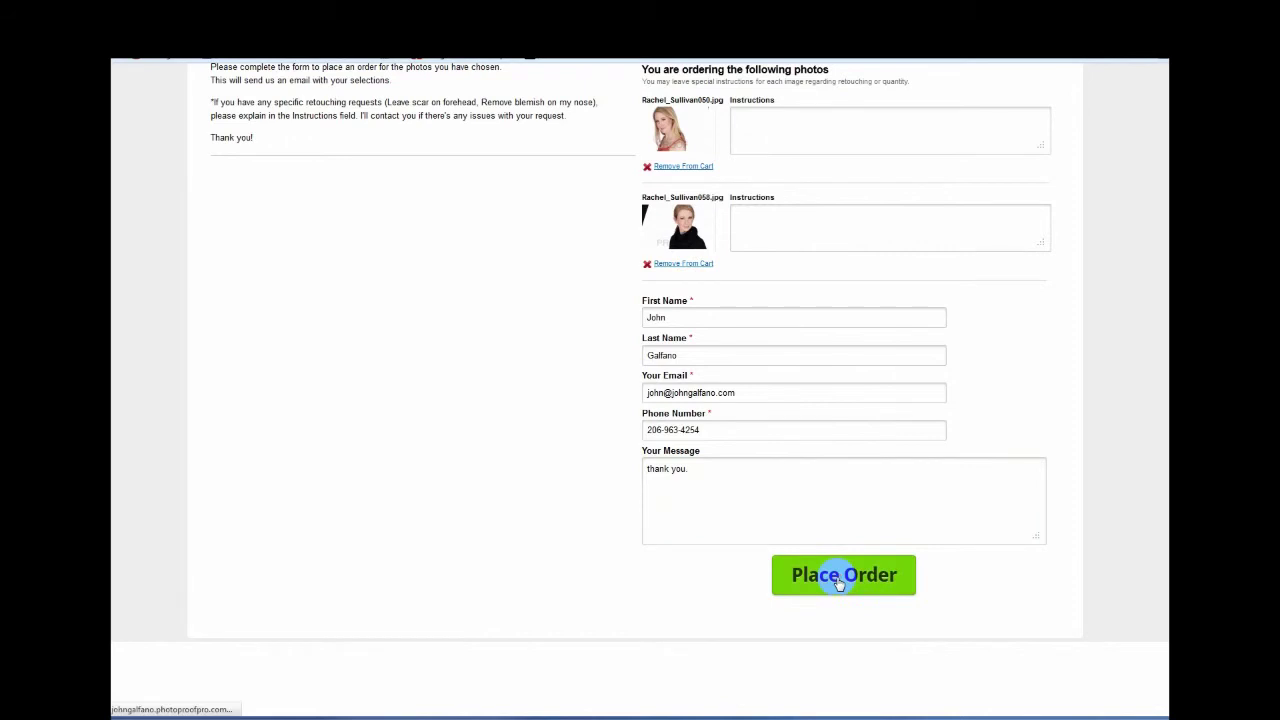